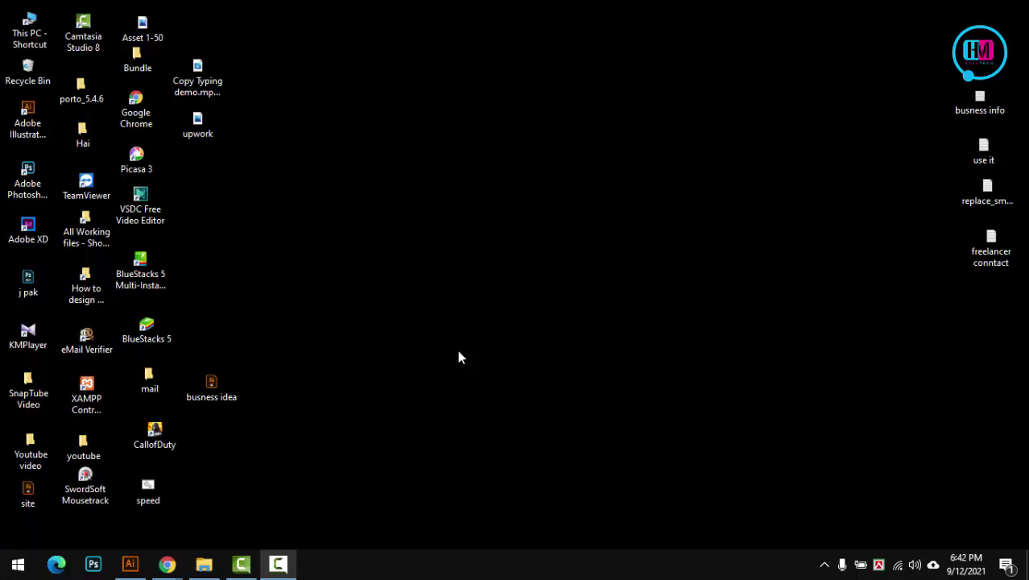
Step: Bring the t-shirt design 3.ai window with the pipe and 'just smoke it' to the front
click(130, 564)
scroll(453, 295, up, 4)
Step: Move the pipe and the 'just smoke it' line to the left
drag(459, 322, 612, 326)
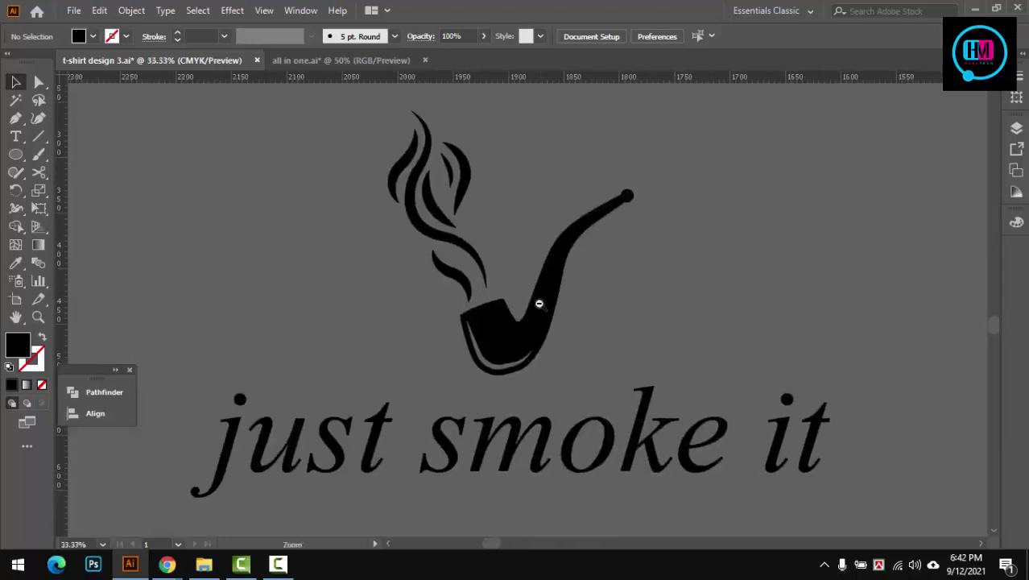
scroll(612, 326, down, 2)
drag(524, 338, 446, 254)
mouse_move(532, 412)
mouse_down()
mouse_move(415, 425)
mouse_move(467, 409)
mouse_up()
Step: Delete 'just' from the line and retype 'just' as a new text object right of the pipe
click(596, 333)
key(t)
double_click(355, 391)
key(BackSpace)
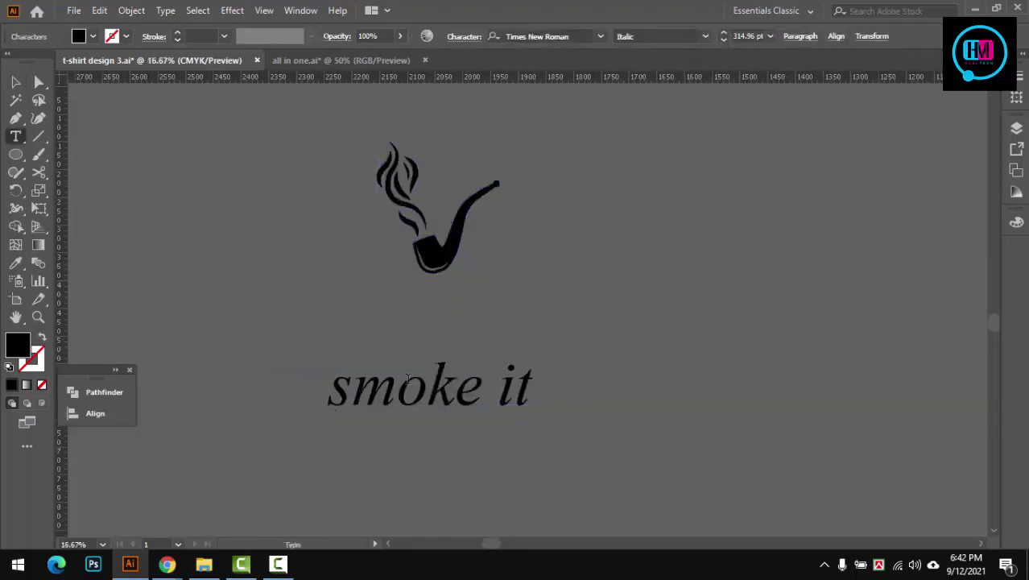
key(Escape)
key(r)
click(715, 266)
key(t)
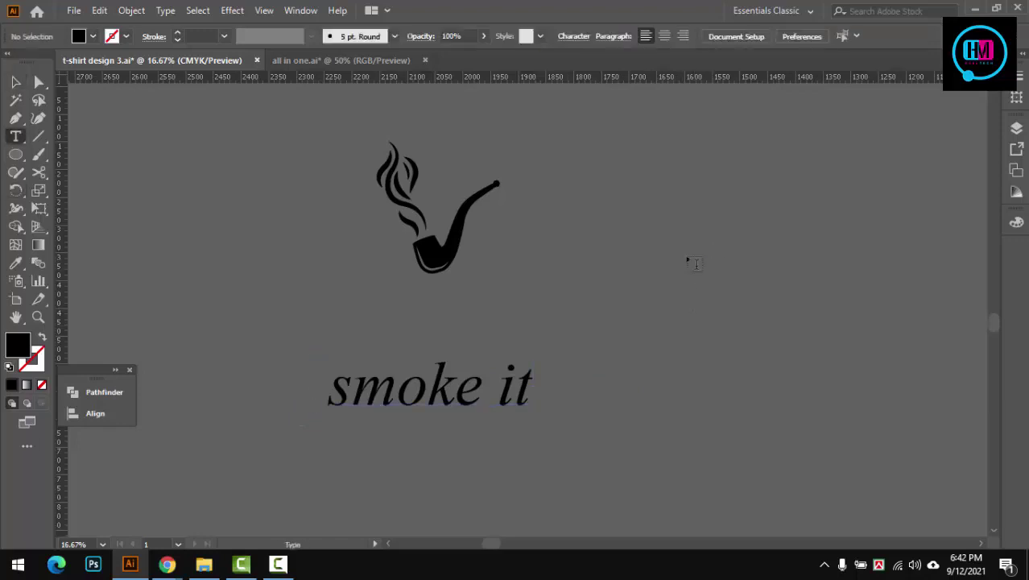
click(689, 258)
text(just)
Step: Make 'smoke' its own text object and drag 'it' just beneath it
drag(482, 388, 329, 403)
key(BackSpace)
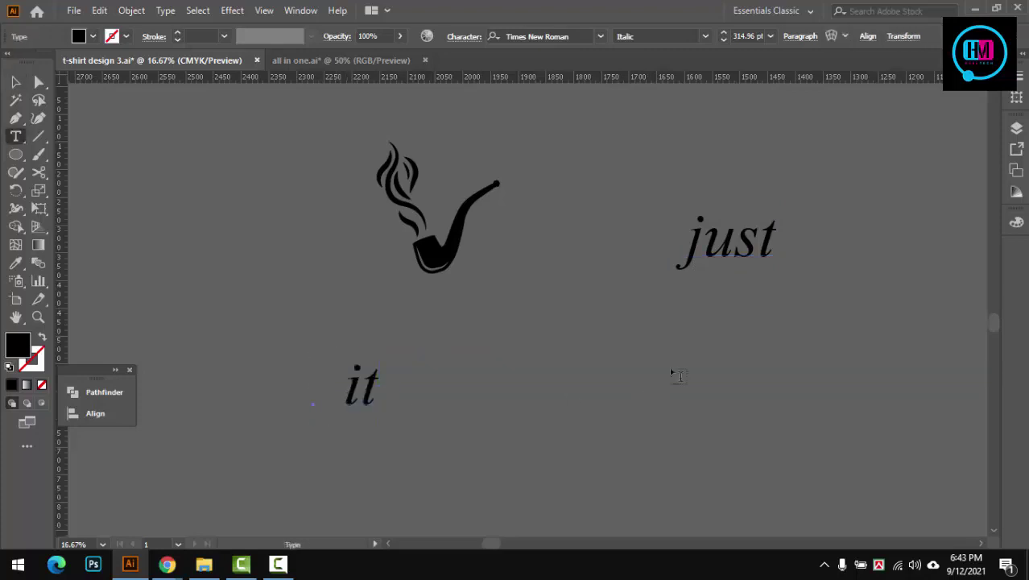
click(679, 373)
text(smoke)
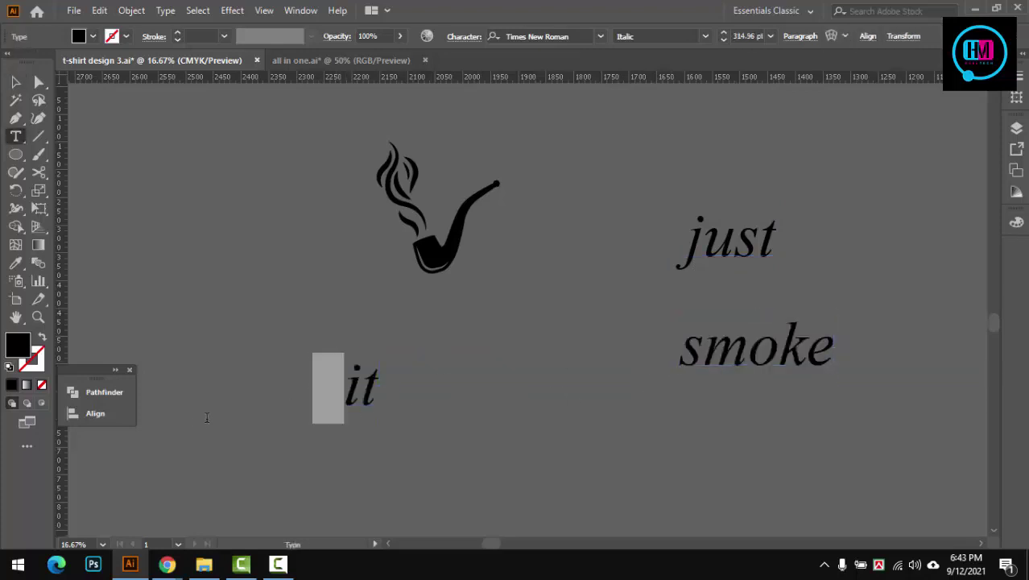
key(BackSpace)
drag(472, 418, 722, 397)
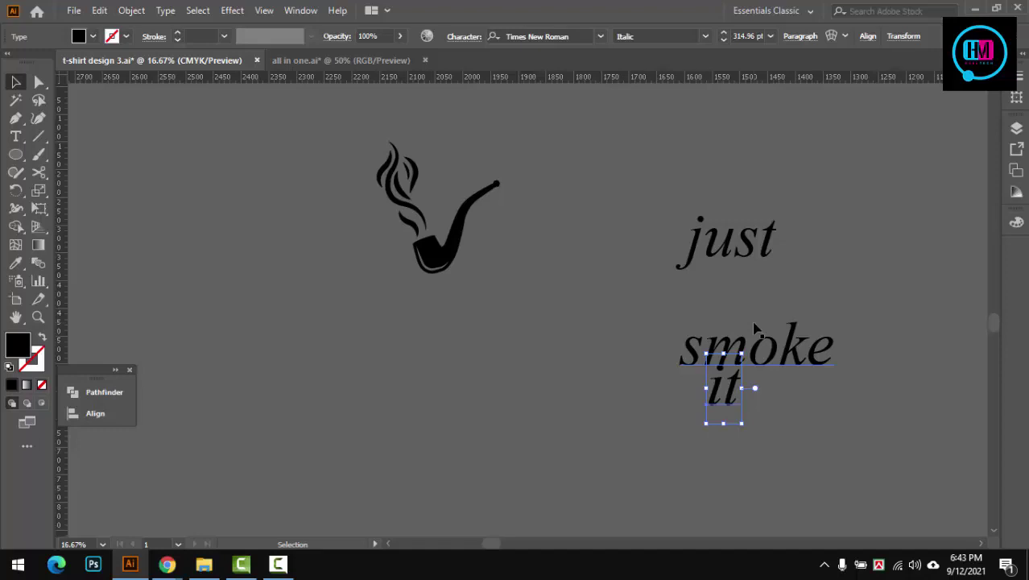
Step: Stack 'just' above 'smoke' and 'it', and centre the three words horizontally
drag(706, 259, 717, 309)
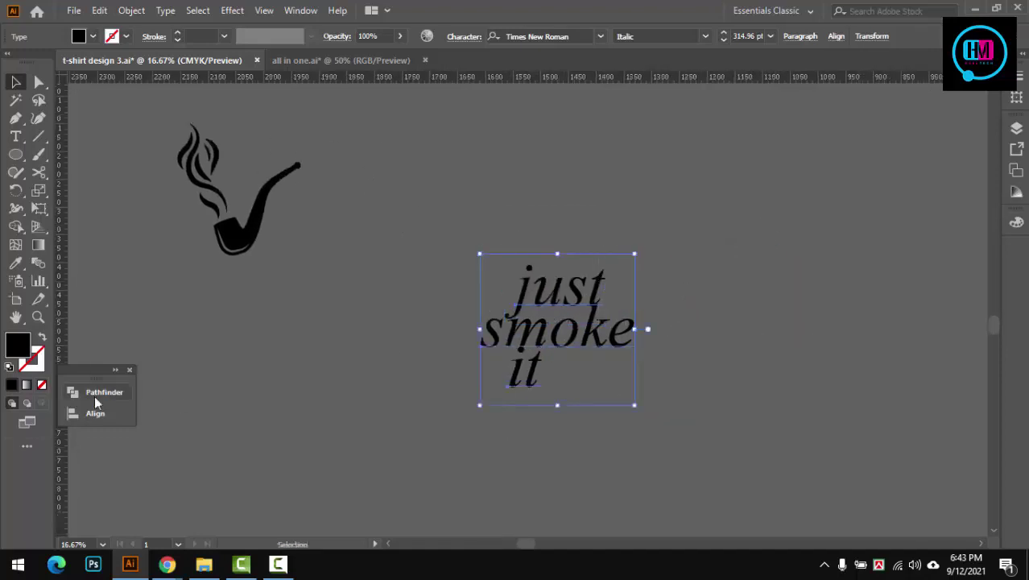
click(95, 394)
click(95, 413)
click(177, 425)
click(316, 314)
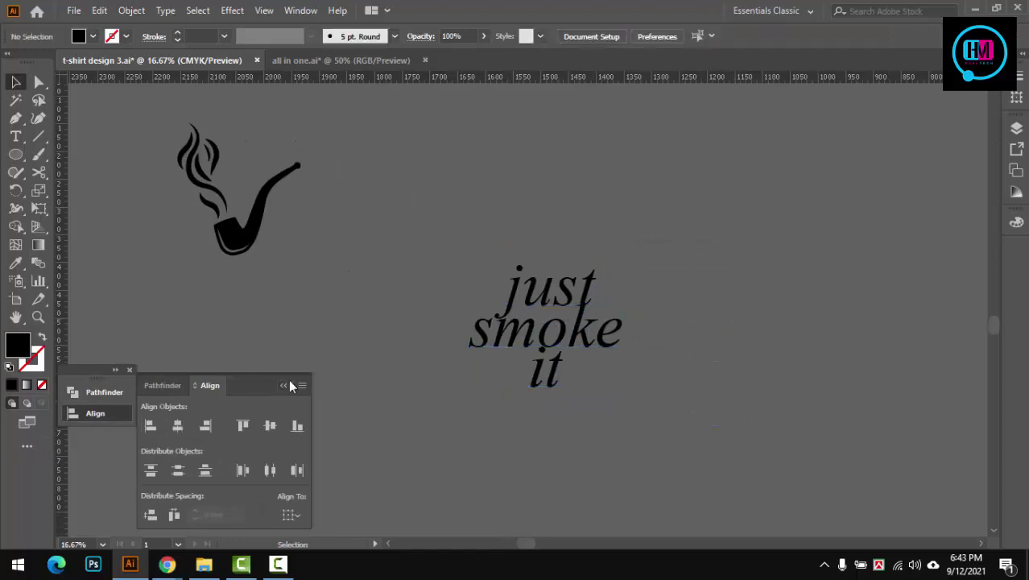
click(286, 385)
scroll(552, 345, up, 2)
scroll(552, 344, down, 2)
Step: Move 'just' out of the stack and place the pipe to its left
drag(535, 368, 644, 259)
mouse_move(273, 306)
mouse_down()
mouse_move(561, 299)
mouse_move(610, 325)
mouse_move(822, 316)
mouse_up()
shift+click(815, 322)
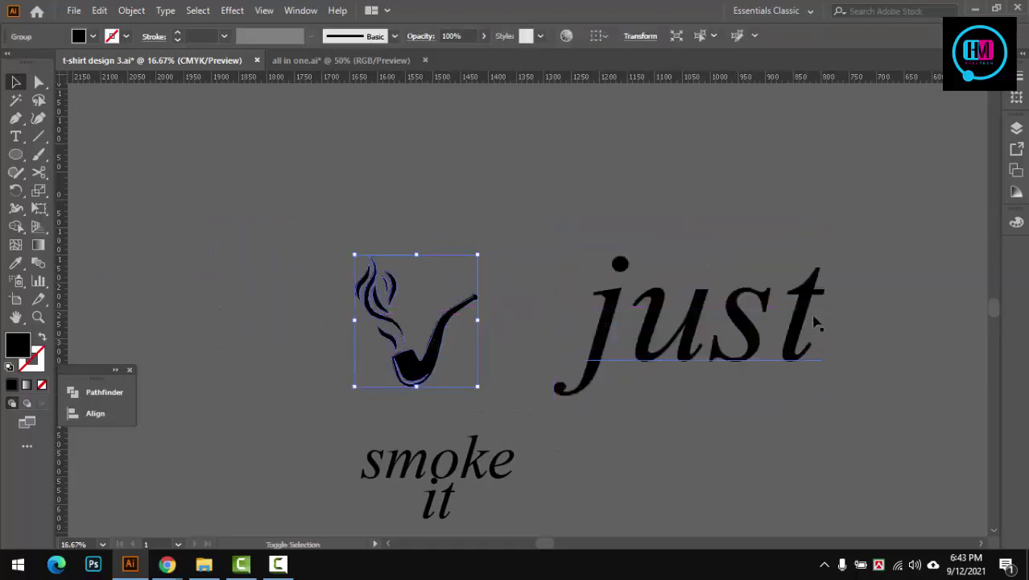
click(801, 324)
Step: Try the Africaans SF font on 'just' and bring it into view
click(601, 35)
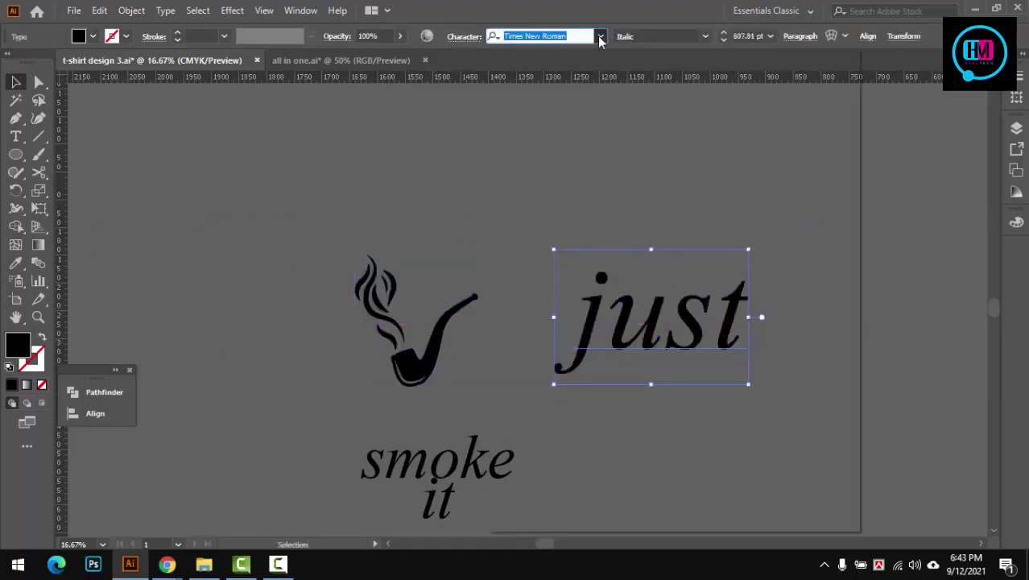
click(652, 178)
drag(652, 170, 415, 130)
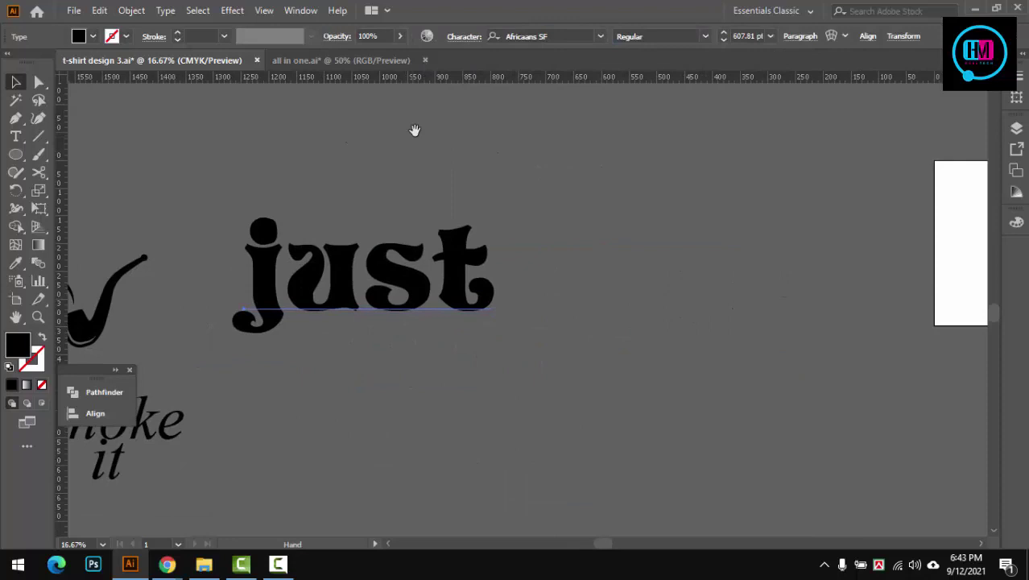
Step: Browse the font list and apply Euphemia to 'just'
click(590, 34)
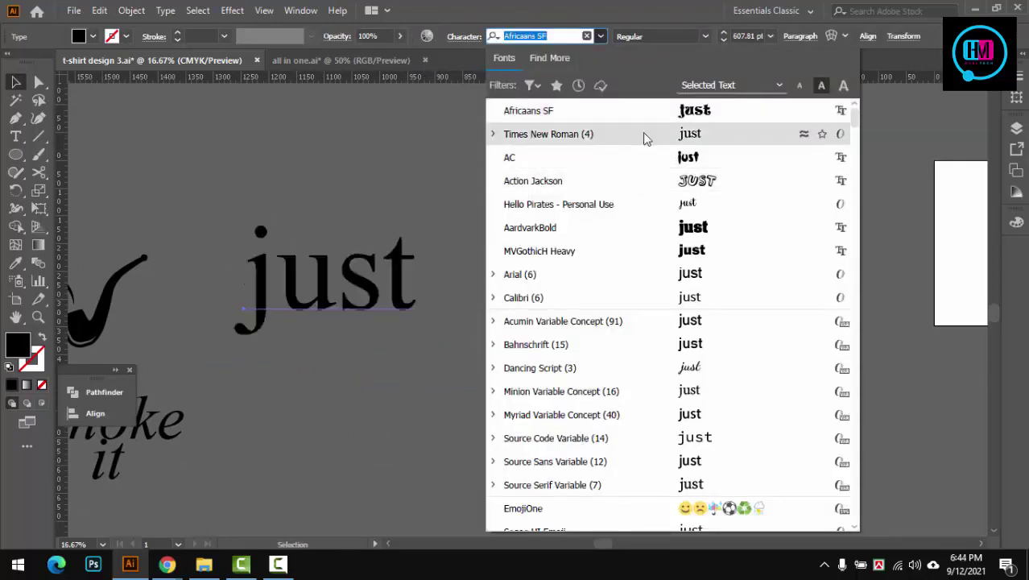
scroll(648, 177, down, 3)
scroll(653, 217, down, 4)
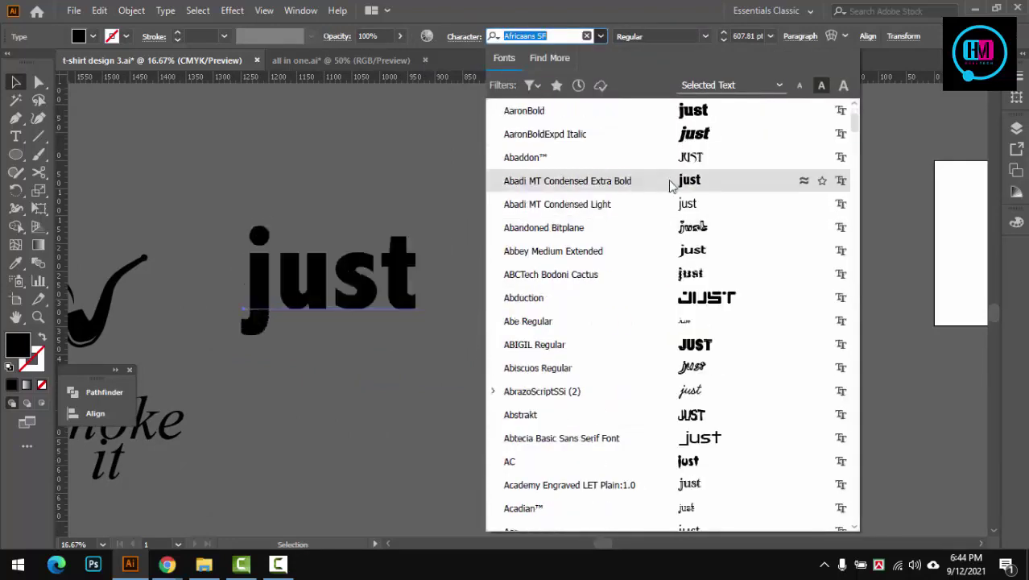
scroll(670, 189, down, 4)
scroll(673, 196, down, 1)
scroll(675, 202, down, 4)
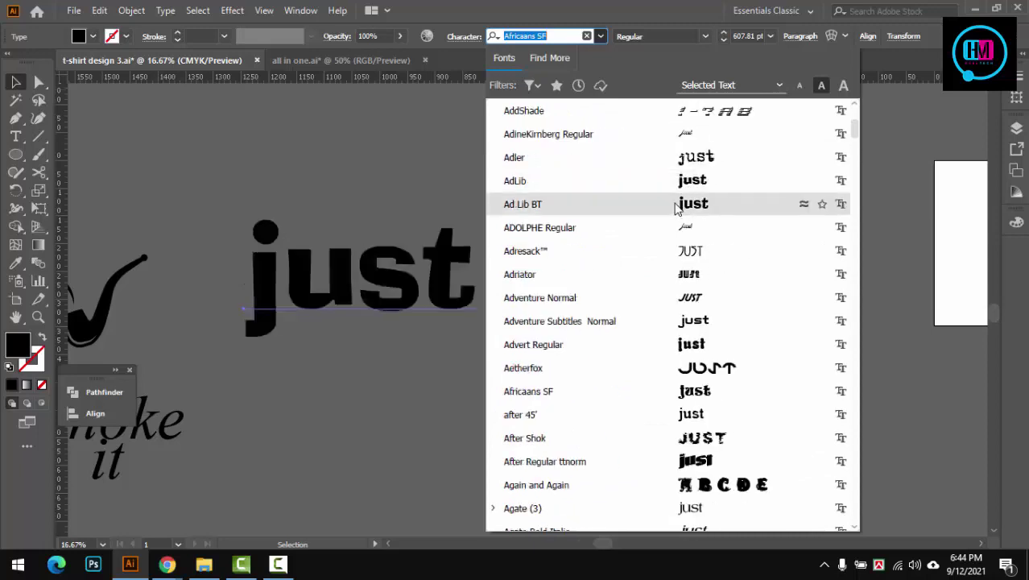
scroll(679, 253, down, 4)
scroll(679, 256, down, 1)
scroll(677, 260, down, 3)
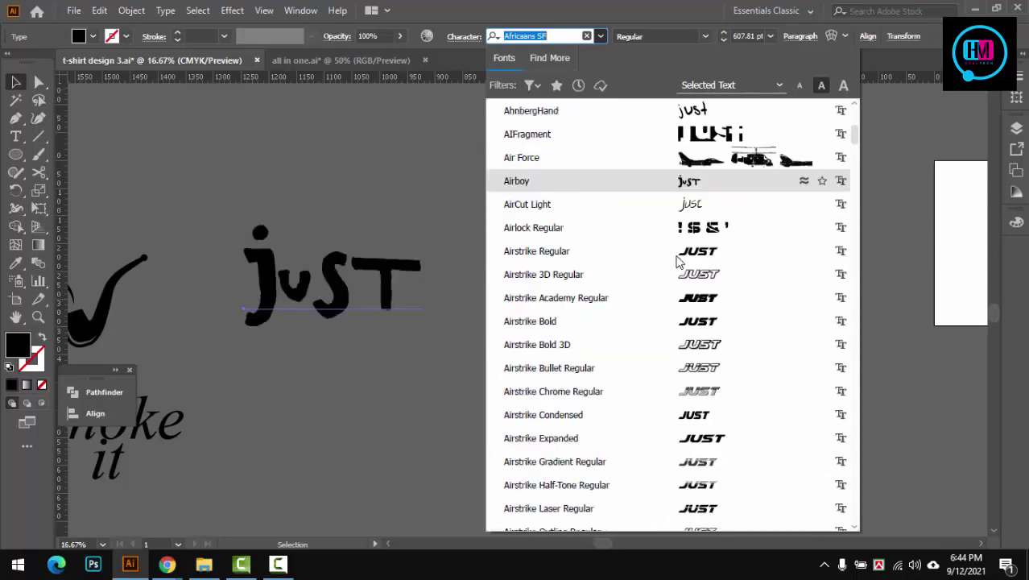
scroll(678, 259, down, 5)
scroll(679, 260, down, 1)
scroll(679, 254, down, 3)
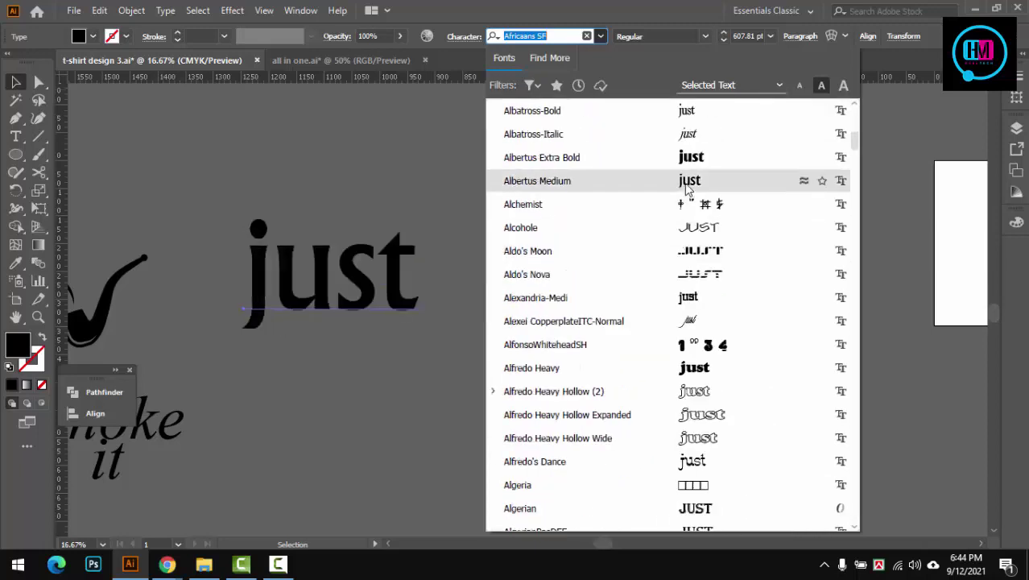
scroll(687, 187, down, 1)
scroll(692, 201, down, 5)
scroll(704, 210, up, 1)
scroll(709, 344, up, 2)
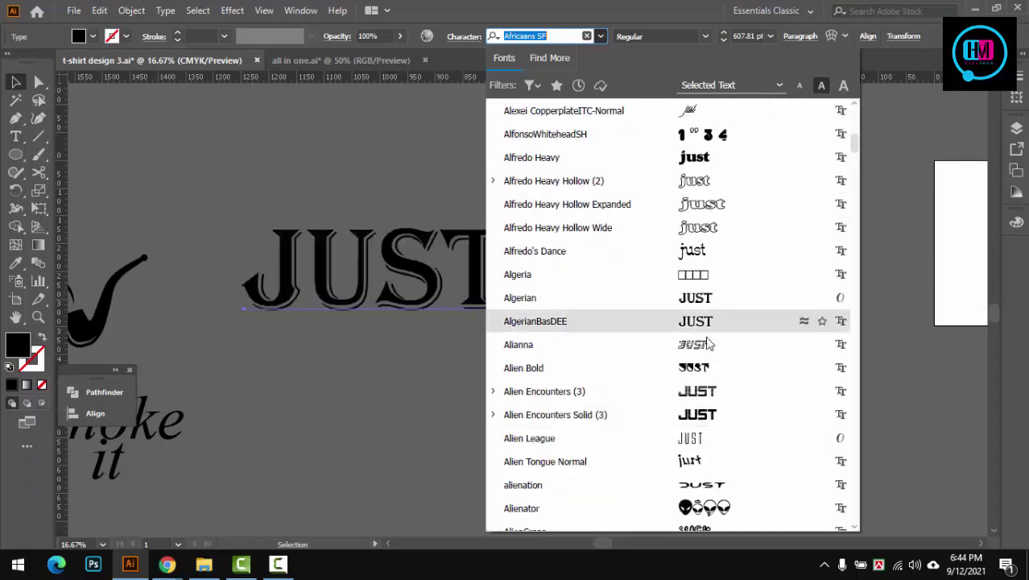
scroll(706, 325, down, 5)
scroll(705, 318, down, 1)
scroll(699, 250, down, 2)
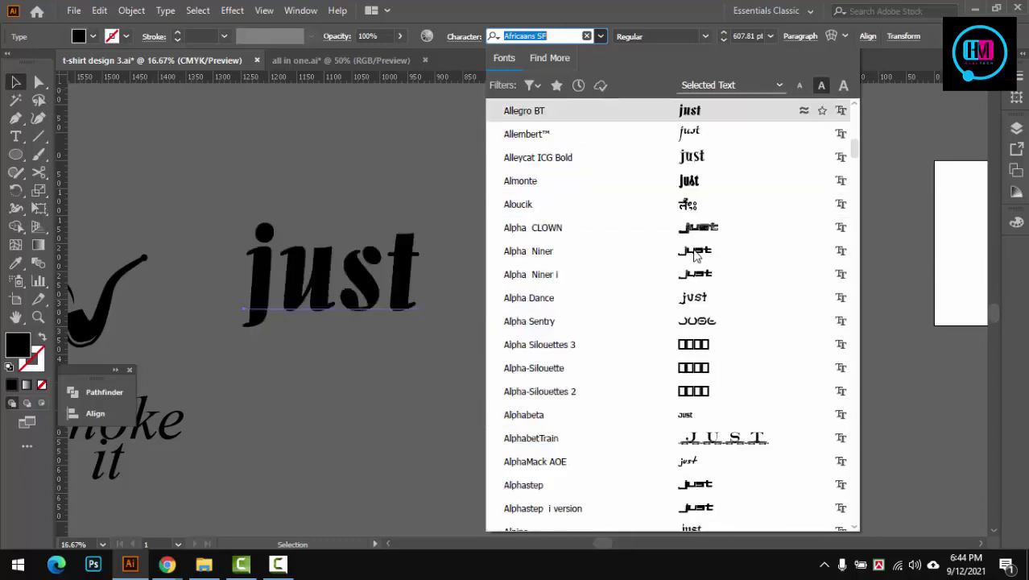
scroll(694, 297, down, 5)
scroll(688, 274, down, 2)
scroll(683, 345, down, 1)
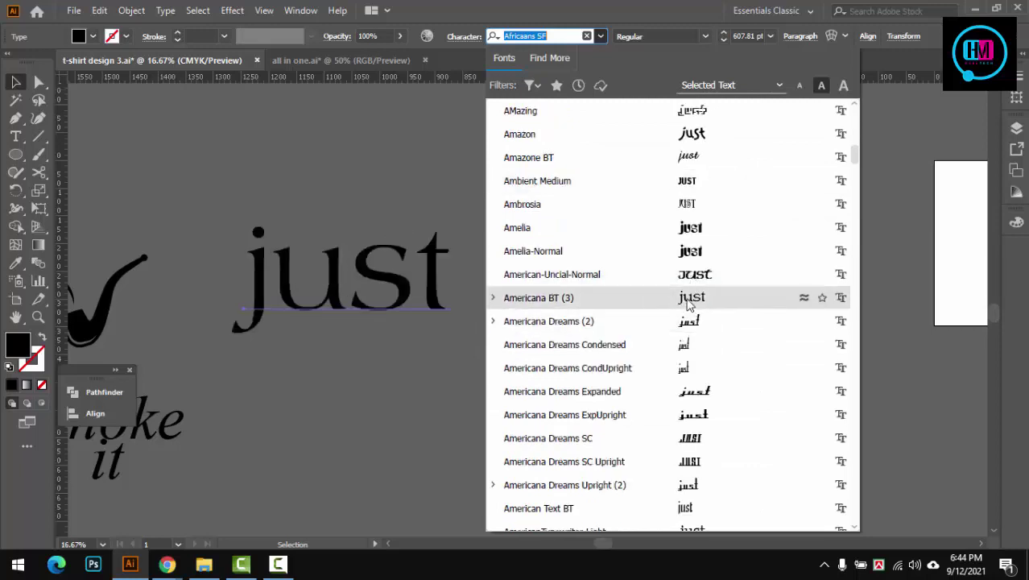
scroll(689, 302, down, 1)
scroll(691, 297, down, 4)
scroll(696, 281, down, 2)
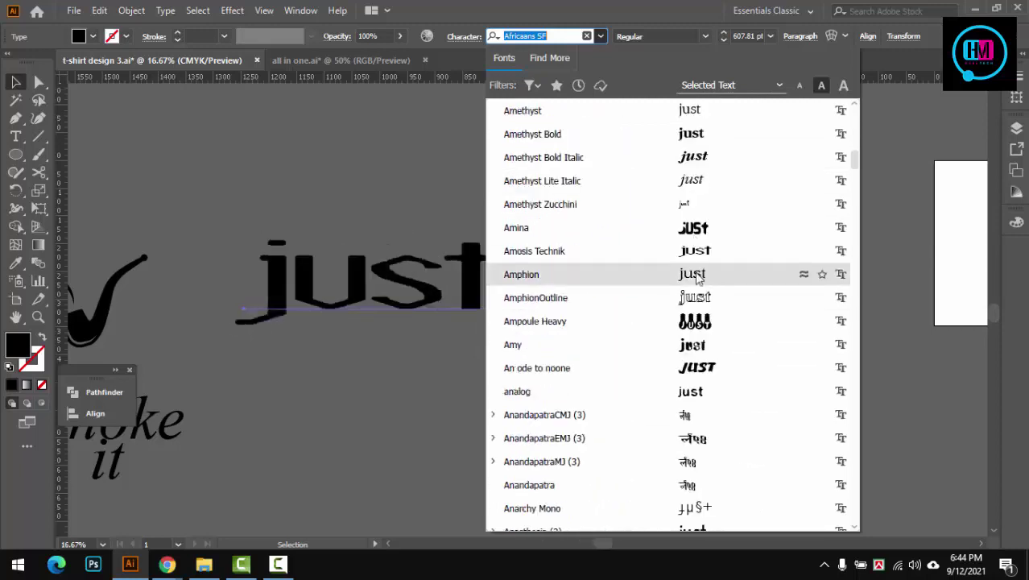
scroll(696, 276, down, 1)
scroll(693, 282, down, 4)
scroll(688, 290, down, 3)
scroll(682, 297, down, 3)
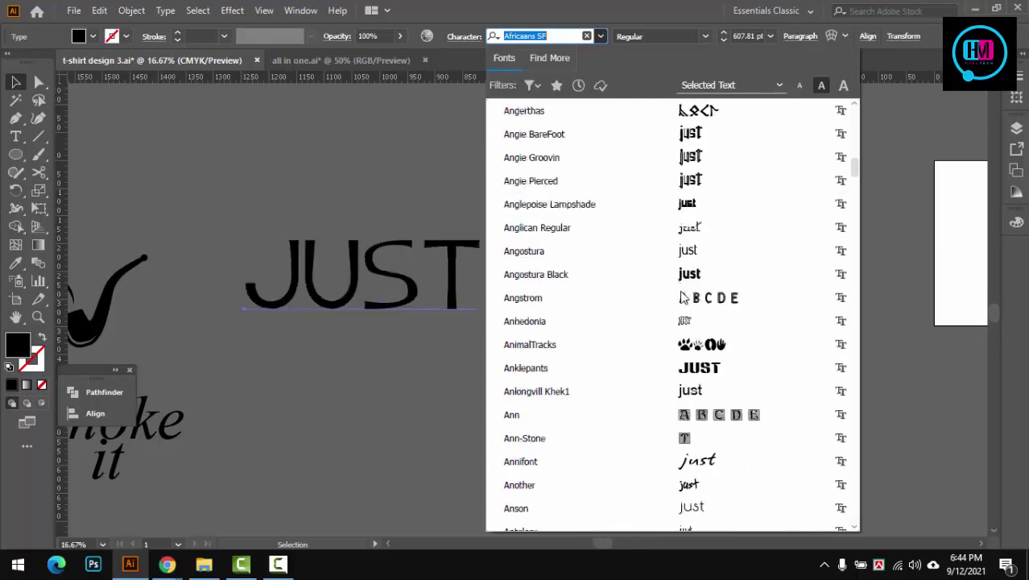
scroll(683, 298, down, 1)
scroll(686, 300, down, 3)
scroll(691, 303, down, 2)
scroll(696, 306, down, 2)
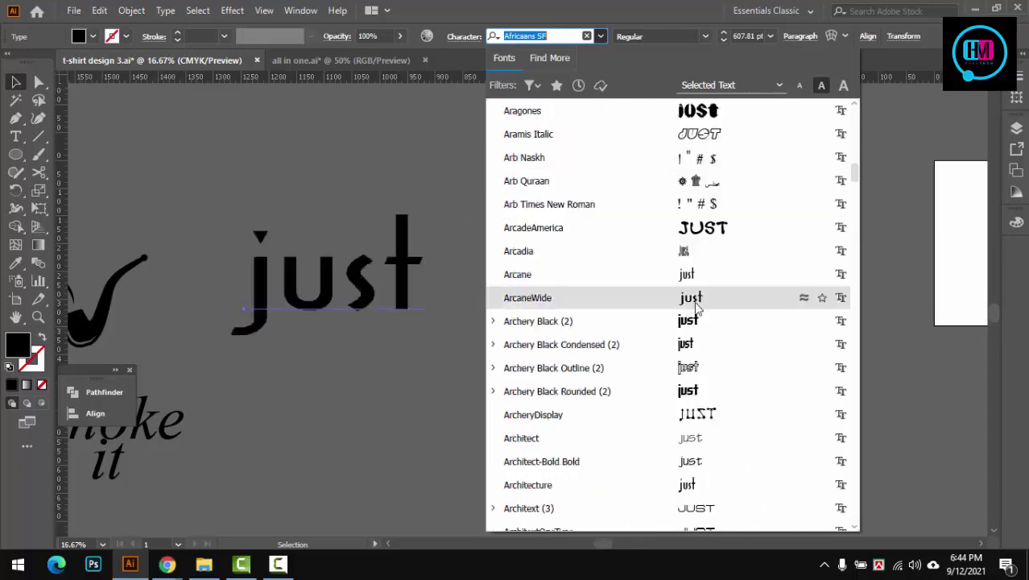
scroll(692, 310, down, 4)
scroll(694, 273, down, 6)
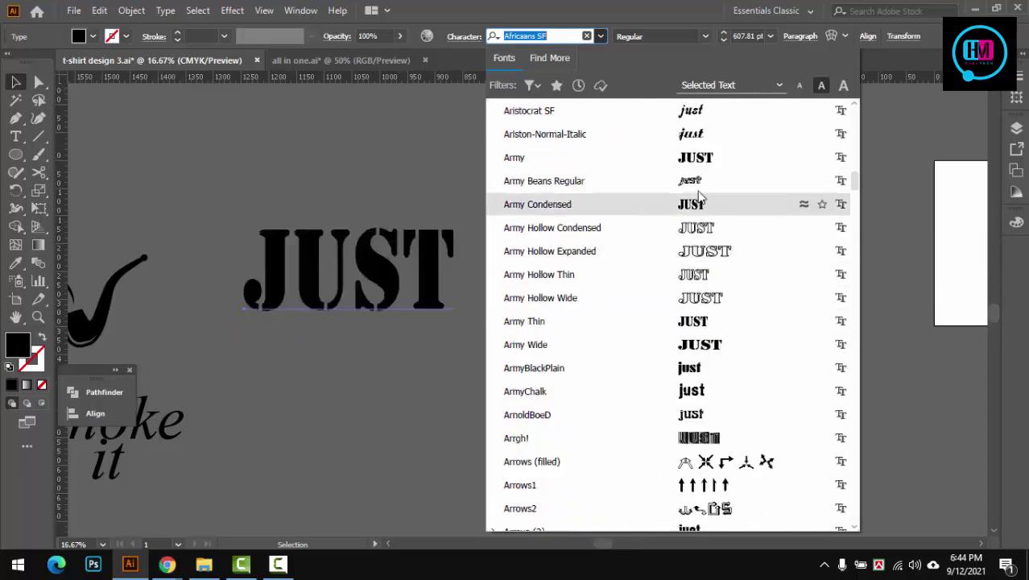
scroll(694, 241, down, 1)
scroll(690, 330, down, 3)
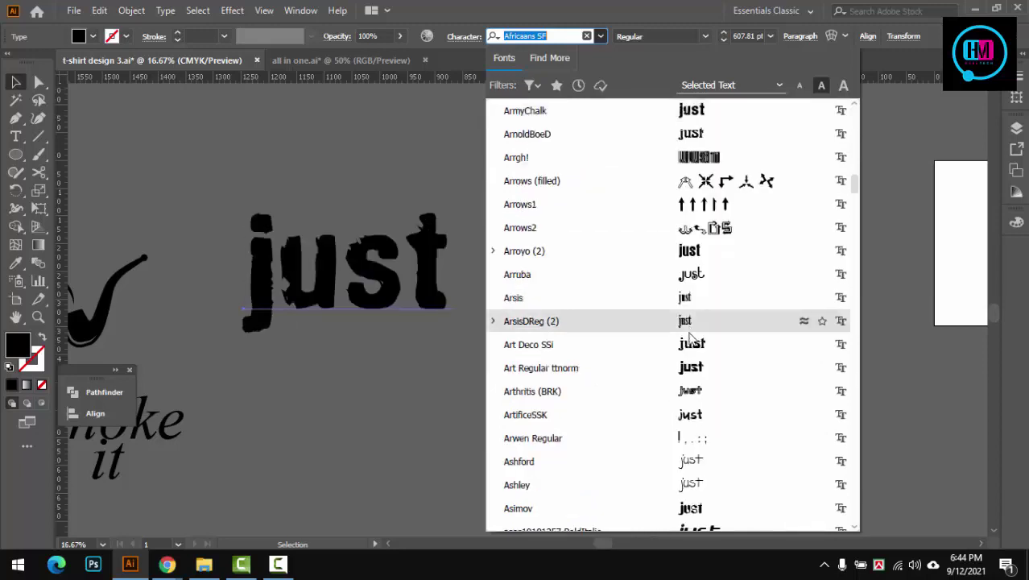
scroll(690, 337, down, 1)
scroll(690, 337, down, 5)
scroll(853, 201, down, 3)
scroll(858, 239, down, 1)
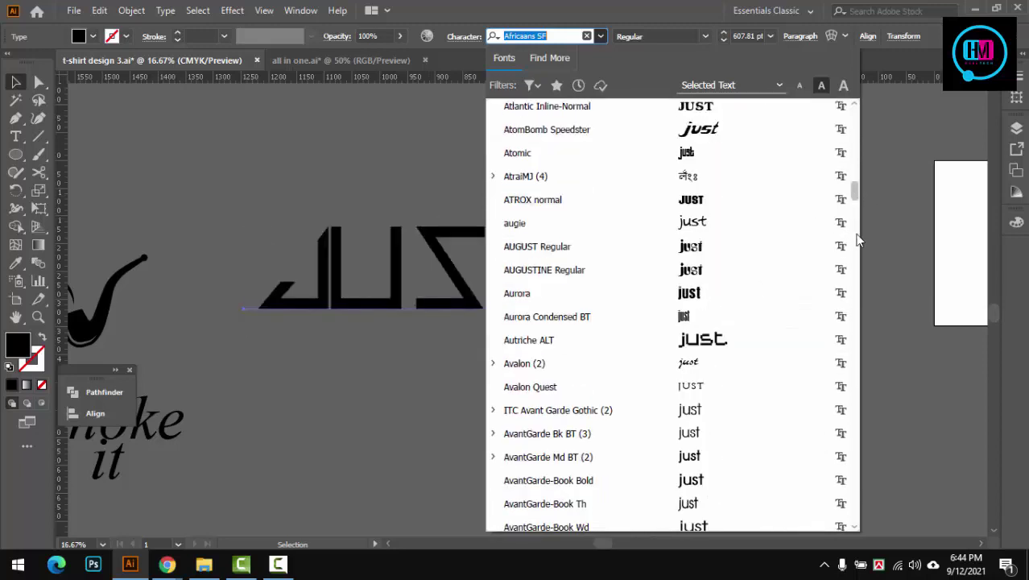
scroll(799, 314, down, 20)
scroll(712, 183, down, 12)
scroll(711, 209, up, 2)
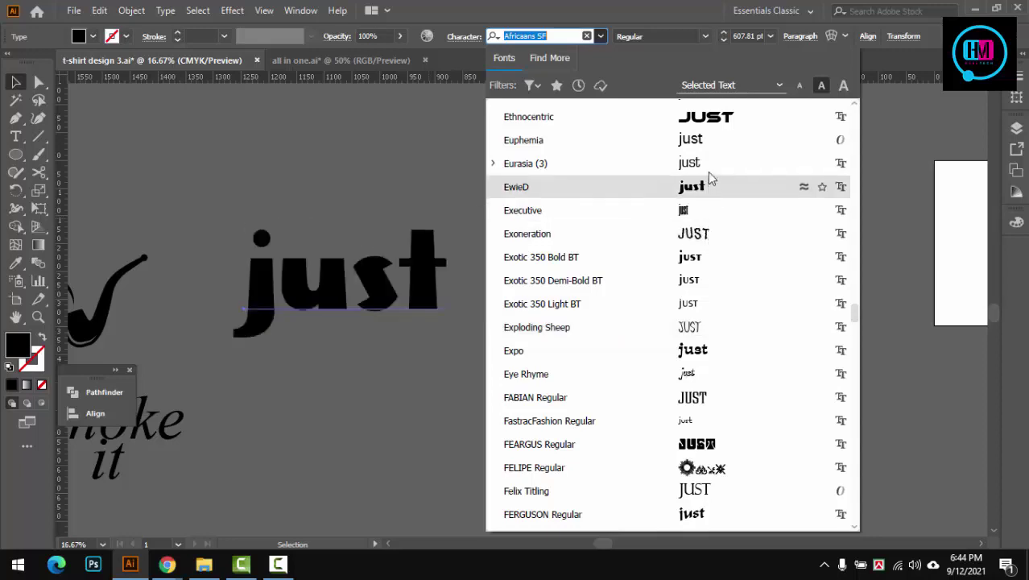
click(712, 144)
scroll(663, 208, left, 3)
click(702, 345)
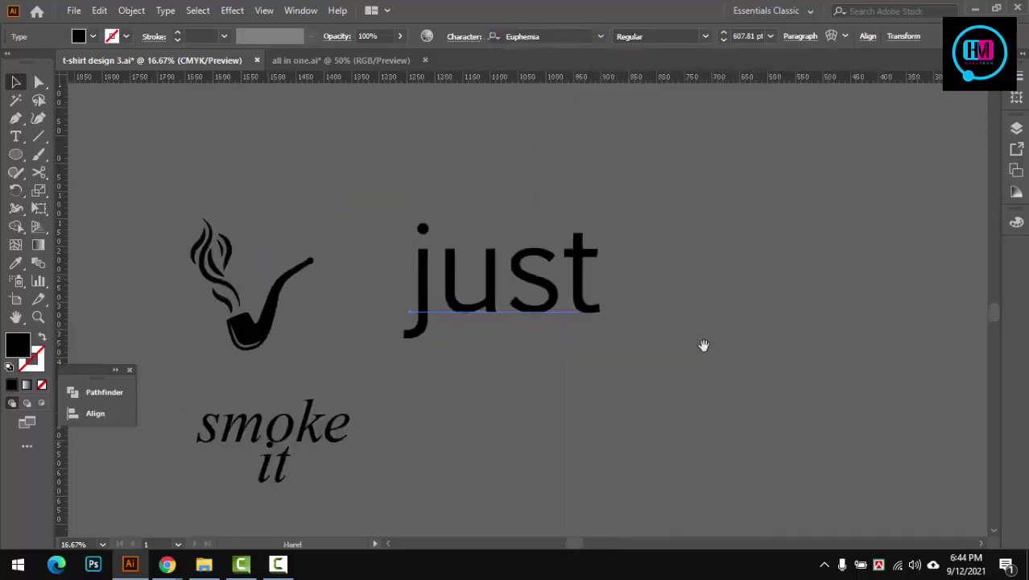
Step: Convert 'just' to outlines and delete the 'j' letter shape
click(529, 312)
click(681, 211)
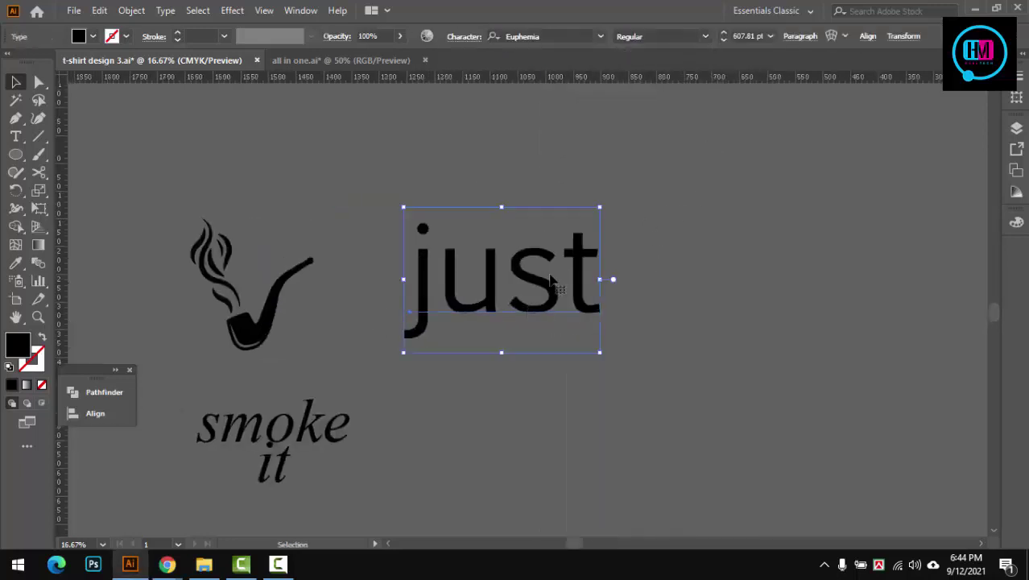
key(ctrl+shift+o)
key(a)
click(408, 273)
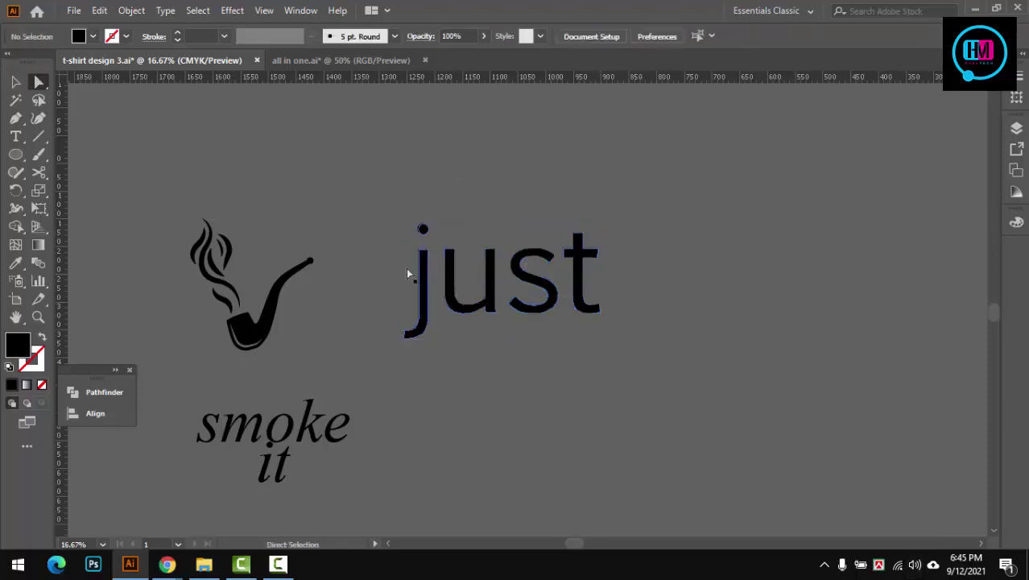
click(417, 326)
key(Delete)
key(v)
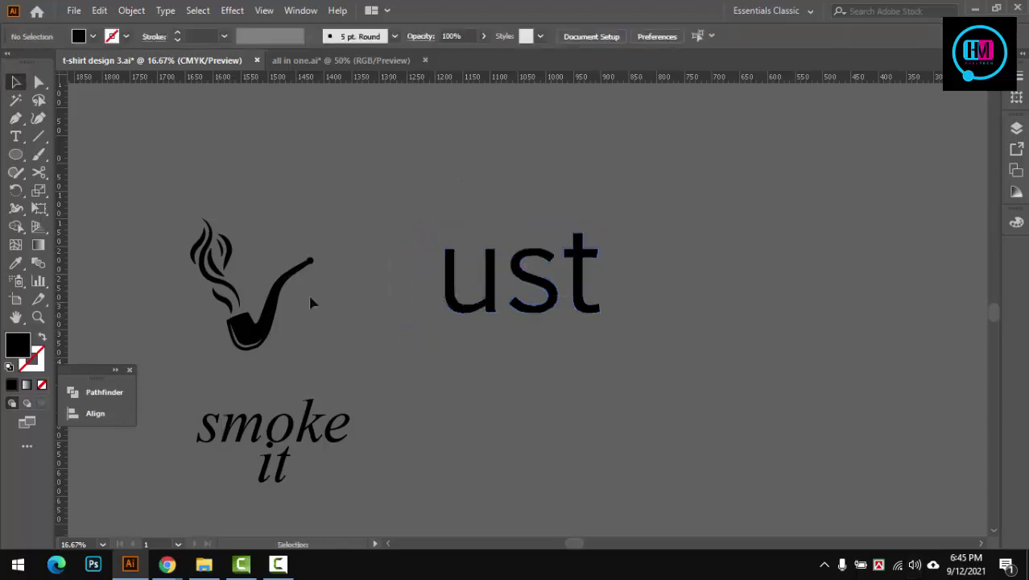
Step: Move the pipe into the empty 'j' spot and enlarge it slightly
mouse_move(273, 333)
mouse_down()
mouse_move(425, 299)
mouse_move(419, 292)
mouse_up()
click(440, 369)
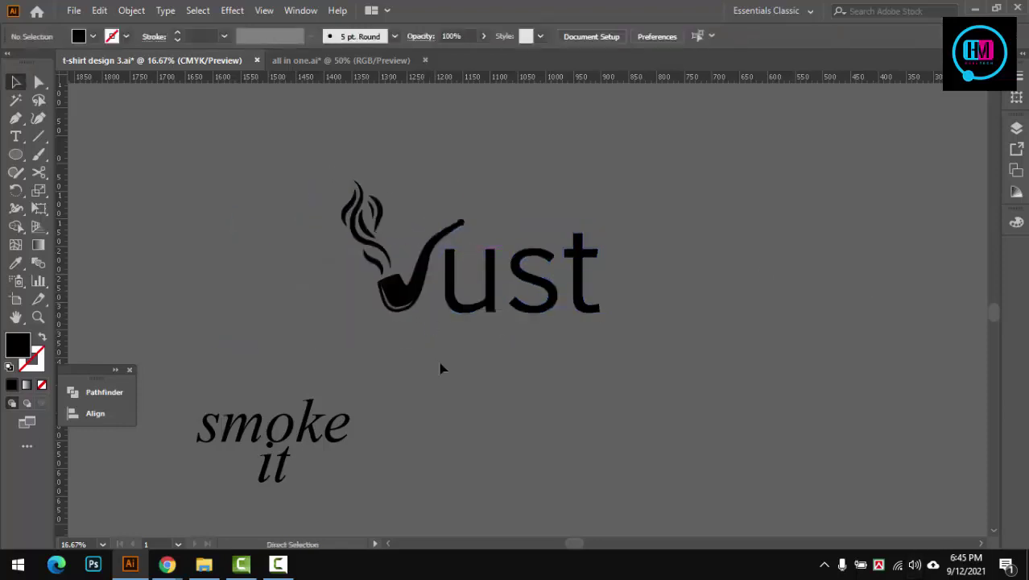
scroll(408, 304, up, 1)
click(527, 230)
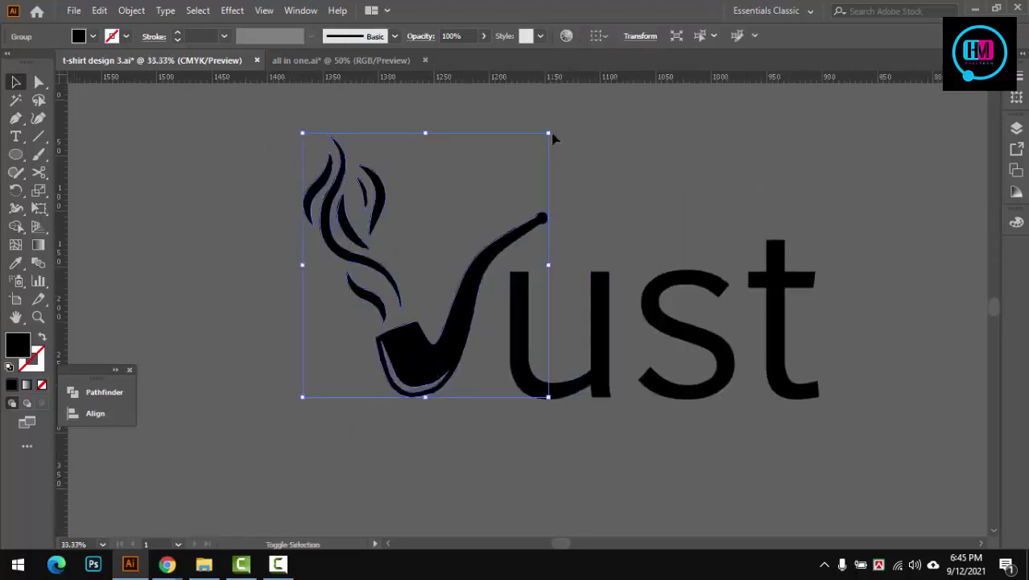
drag(548, 133, 557, 127)
click(853, 277)
Step: Bottom-align the pipe with the 'ust' letters
click(515, 367)
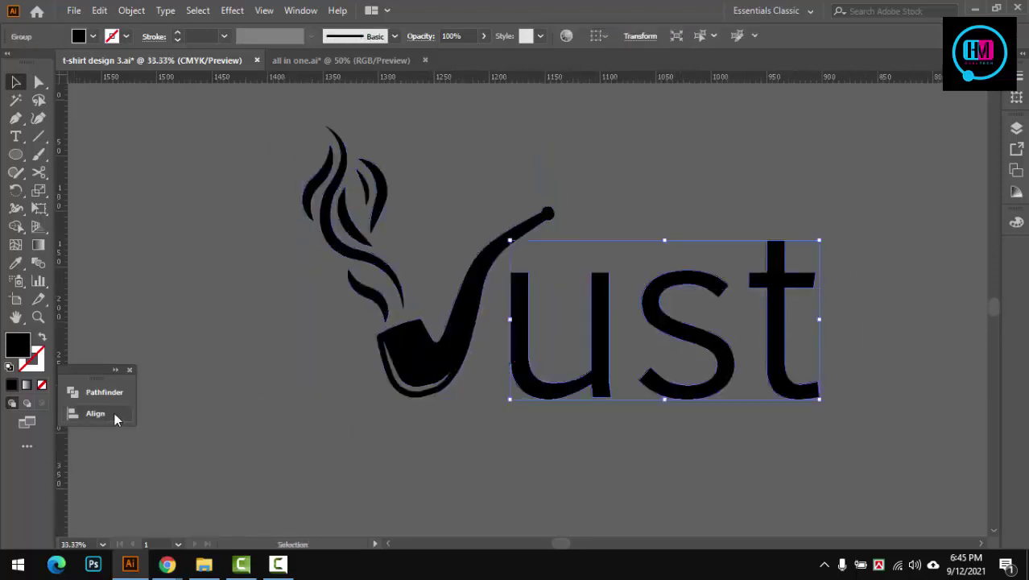
click(103, 393)
click(474, 413)
click(451, 378)
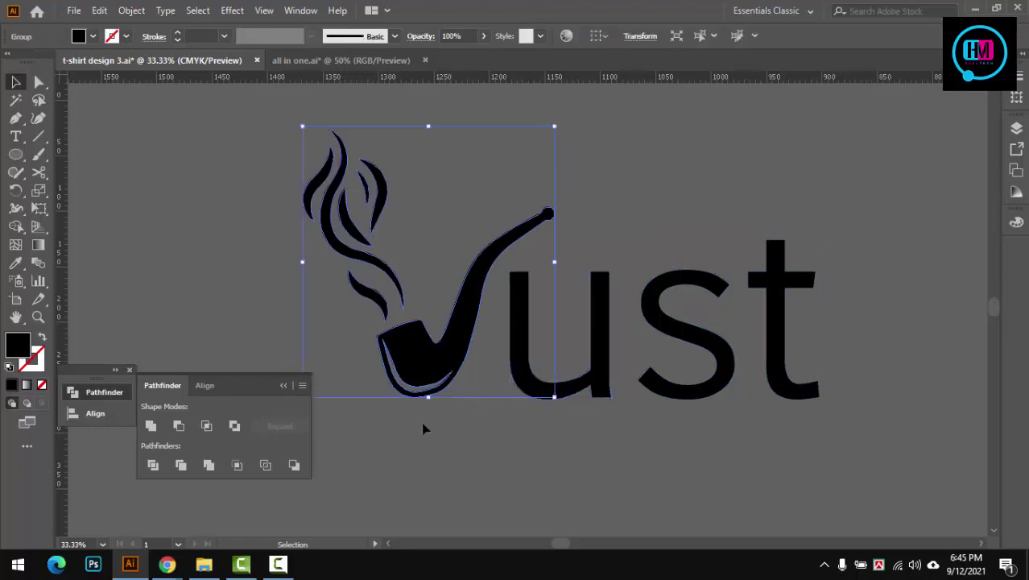
shift+click(596, 358)
click(204, 385)
click(296, 426)
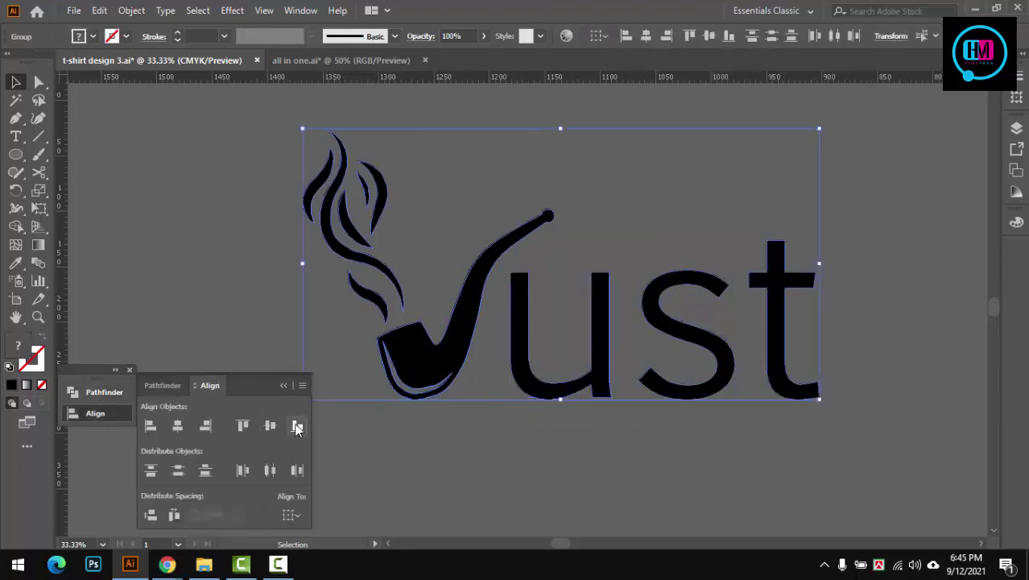
click(524, 453)
alt+scroll(547, 444, down, 3)
scroll(483, 419, down, 2)
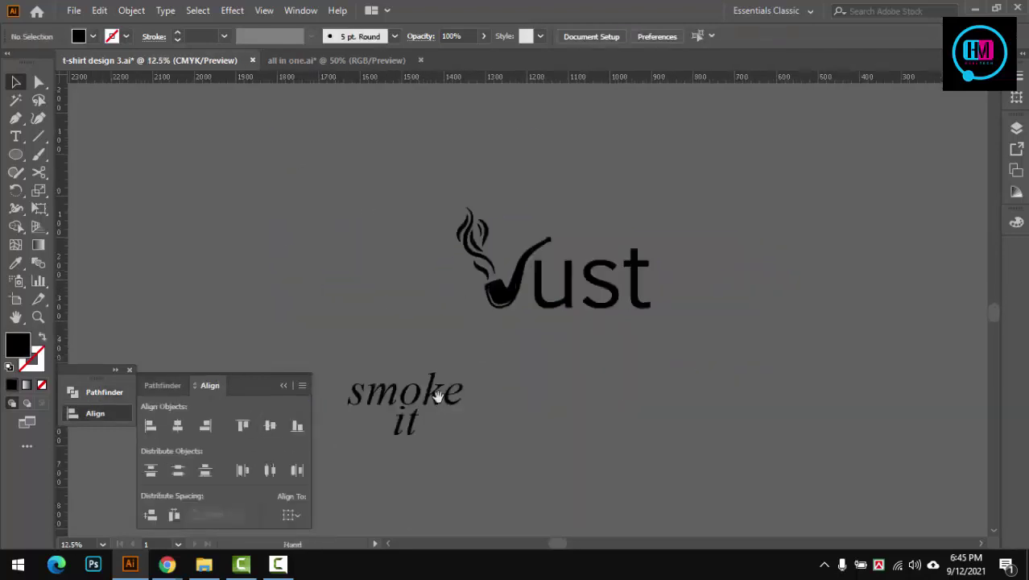
Step: Move 'smoke' beneath the pipe word and apply the Hello Pirates script font
drag(417, 412, 574, 356)
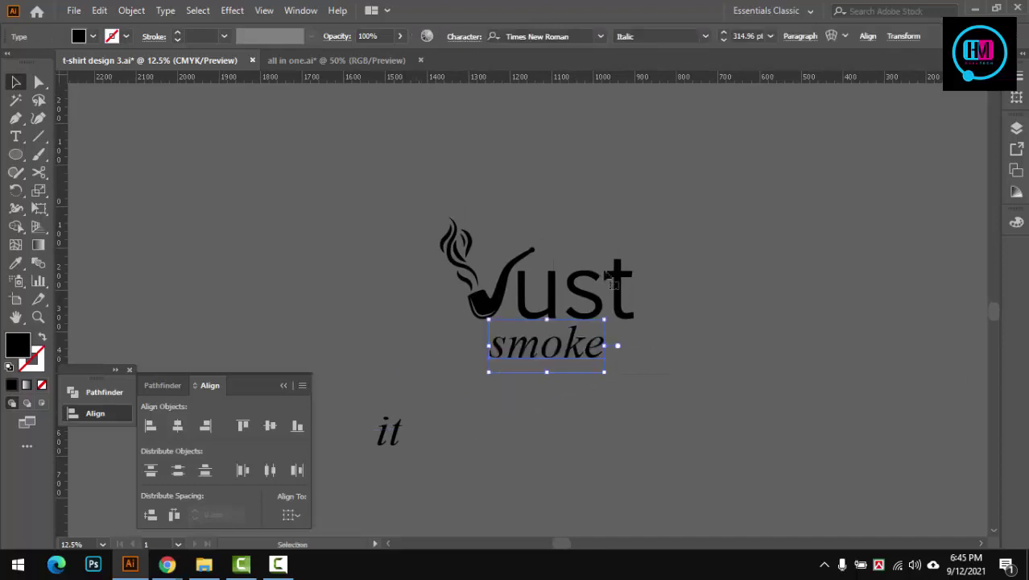
text(hello)
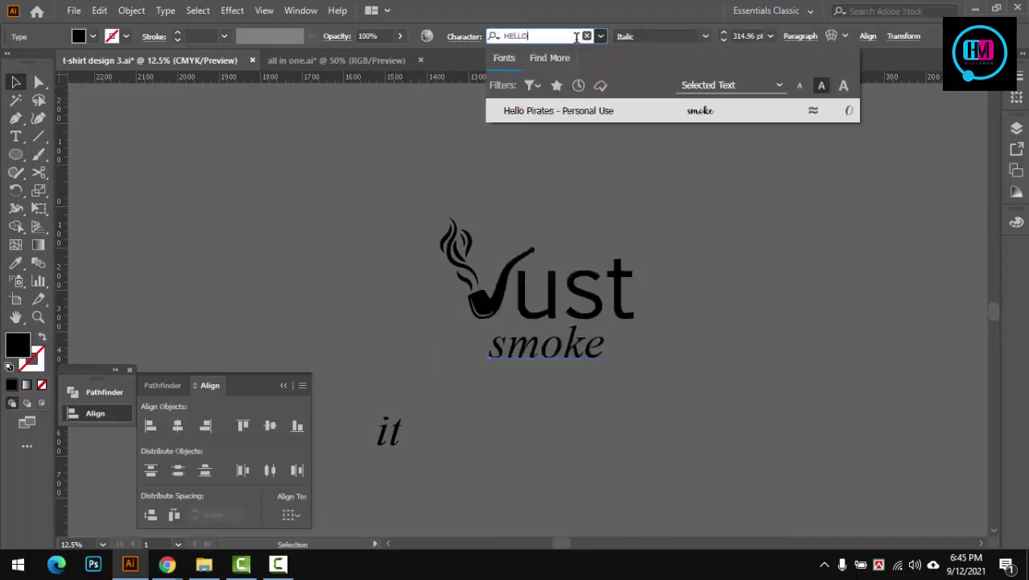
key(Return)
click(670, 339)
Step: Position 'smoke' under 'ust' and rescale it wider and taller
alt+scroll(565, 382, up, 1)
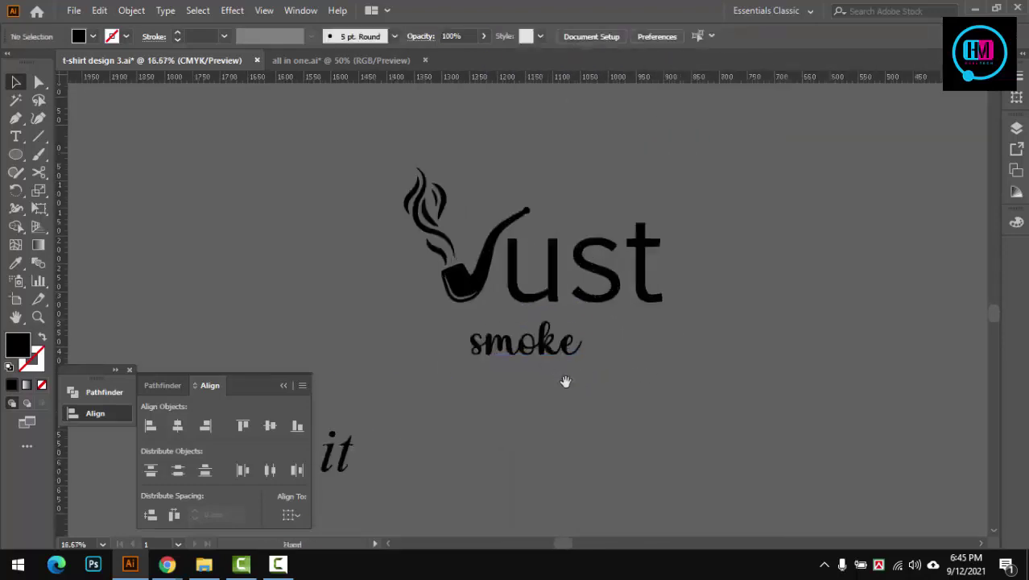
click(326, 390)
mouse_move(522, 335)
mouse_down()
mouse_move(544, 322)
mouse_move(524, 346)
mouse_move(602, 364)
mouse_up()
click(530, 342)
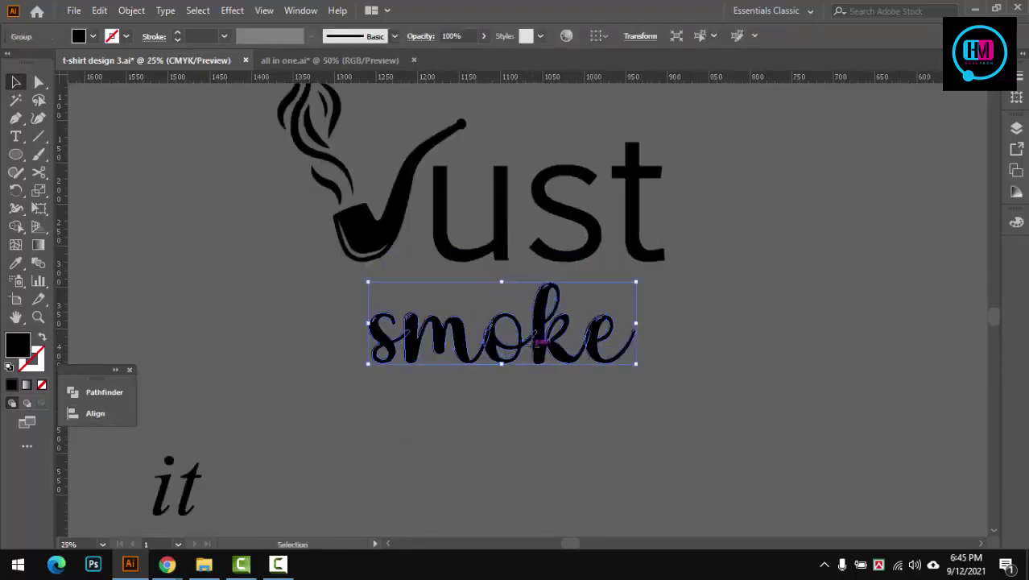
drag(501, 364, 571, 330)
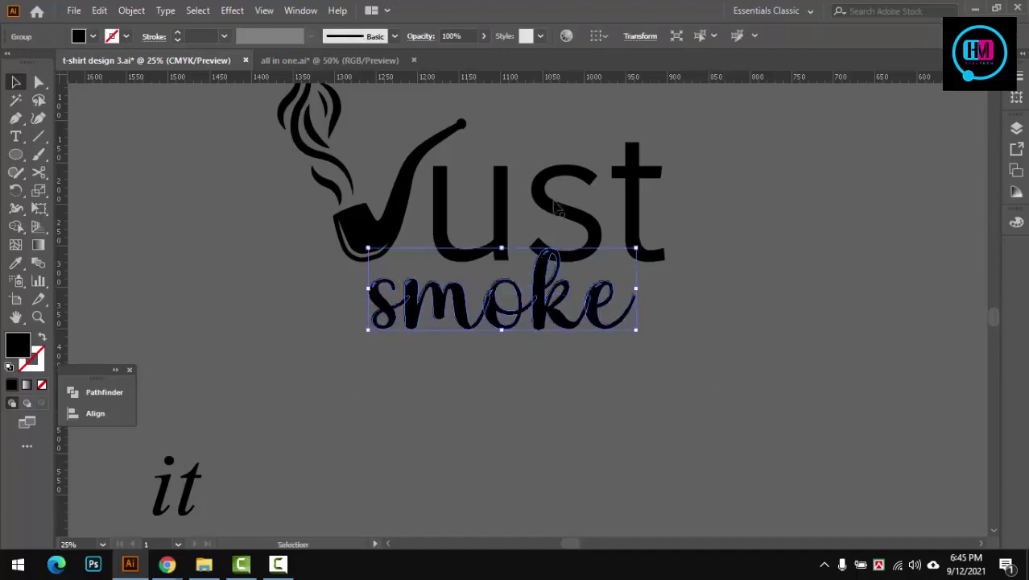
click(561, 251)
drag(286, 214, 774, 223)
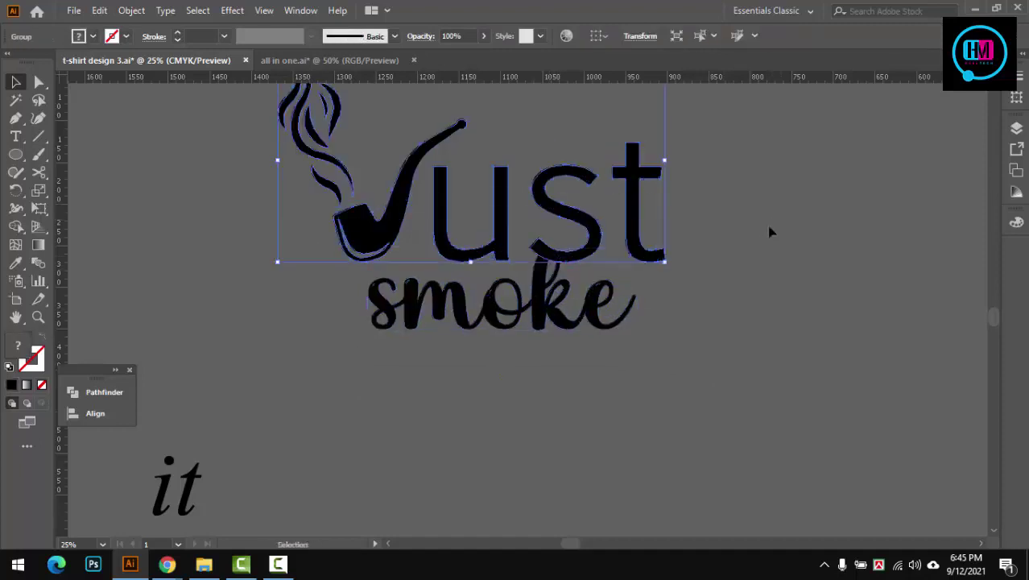
mouse_move(541, 316)
mouse_down()
mouse_move(551, 309)
mouse_move(523, 320)
mouse_move(503, 363)
mouse_up()
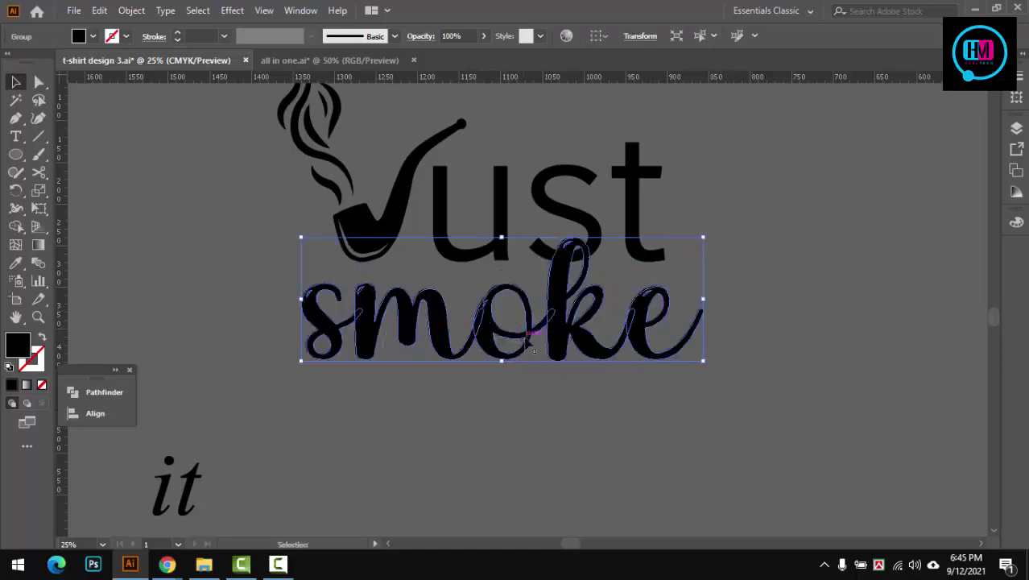
click(785, 255)
Step: Fine-tune the size of 'smoke' to match the width of the word above
scroll(785, 256, down, 1)
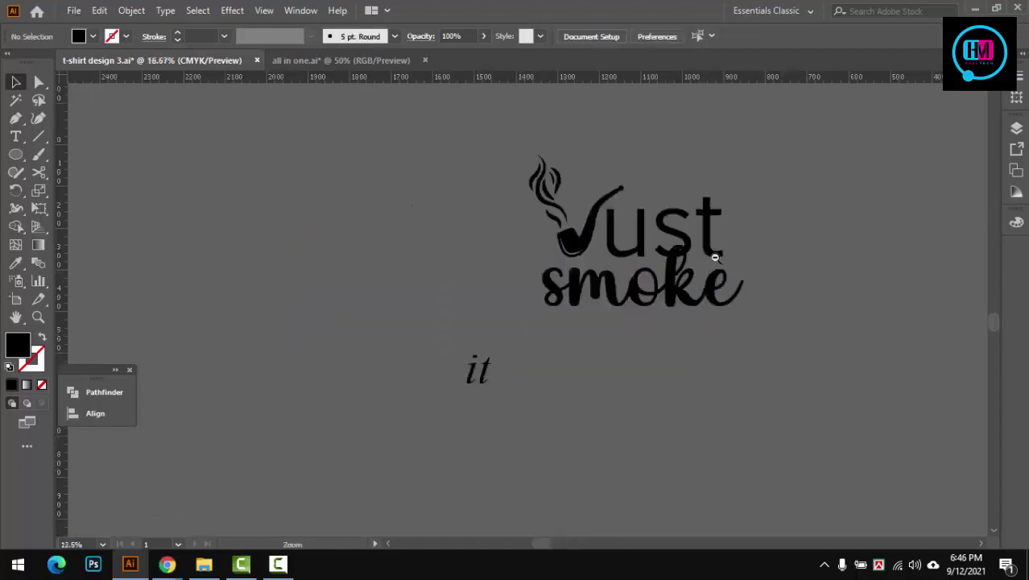
click(683, 303)
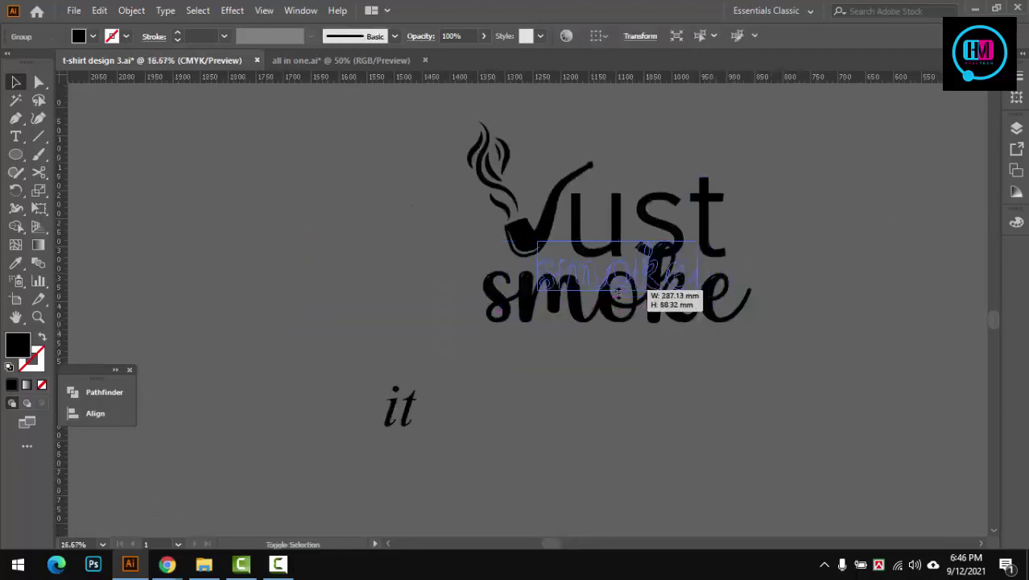
click(663, 327)
mouse_move(634, 323)
mouse_down()
mouse_move(648, 294)
mouse_move(648, 307)
mouse_up()
scroll(648, 278, up, 3)
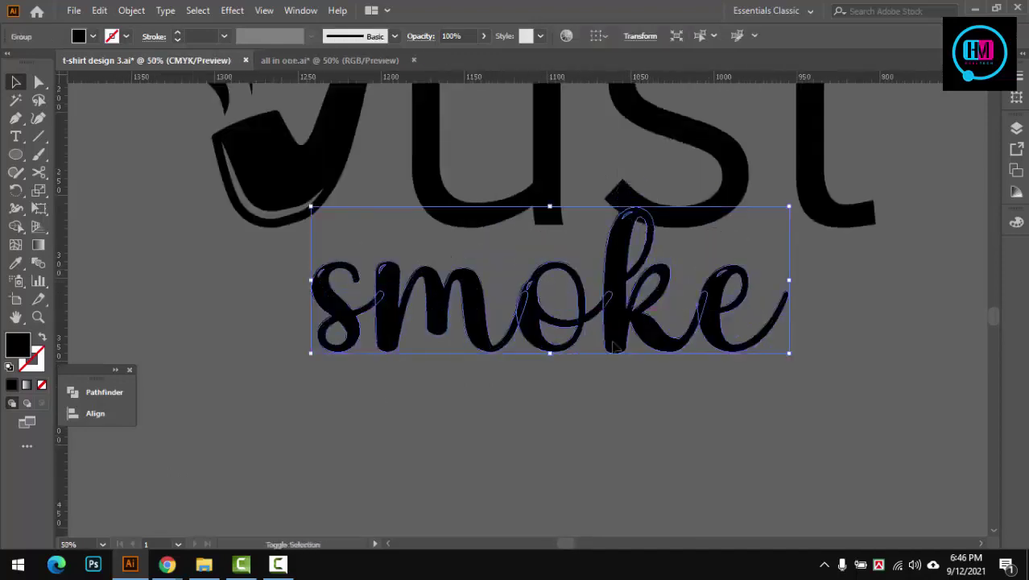
drag(546, 360, 564, 390)
scroll(574, 290, down, 2)
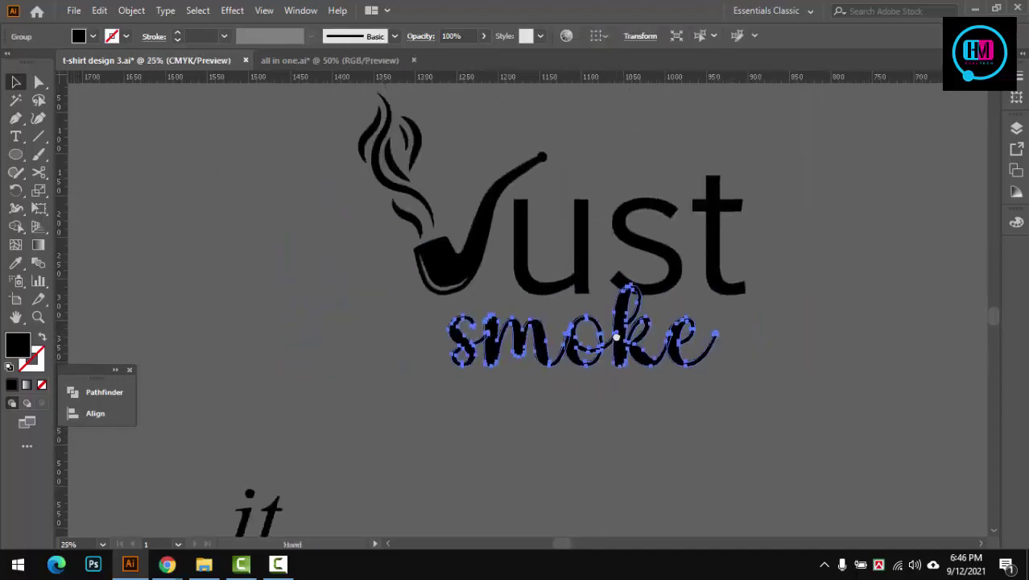
Step: Try centre-aligning 'smoke' with the word above, then undo the shift
shift+click(574, 274)
click(88, 412)
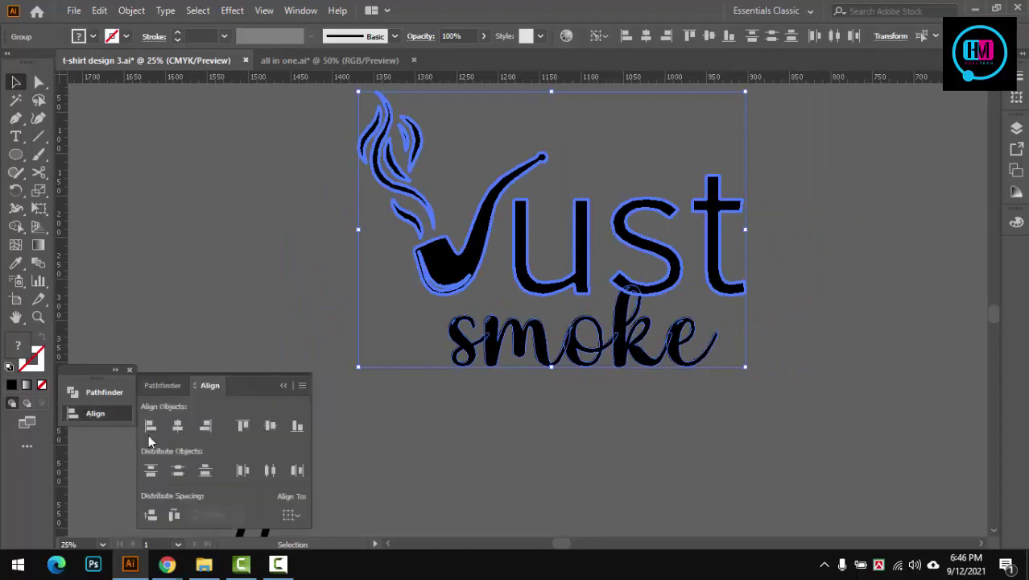
click(177, 426)
key(ctrl+z)
click(477, 463)
scroll(387, 371, down, 3)
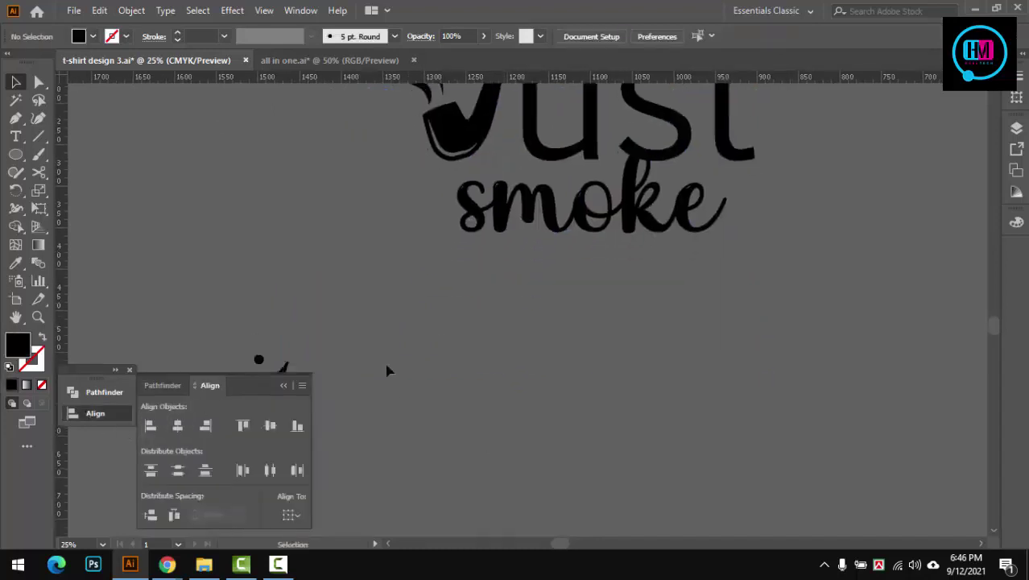
Step: Paste 'it', move it under 'smoke' and set it in AardvarkBold
key(ctrl+v)
mouse_move(536, 290)
mouse_down()
mouse_move(565, 278)
mouse_move(616, 211)
mouse_up()
click(600, 36)
click(638, 181)
Step: Select 'it' with 'smoke' and centre 'it' horizontally under 'smoke'
click(580, 354)
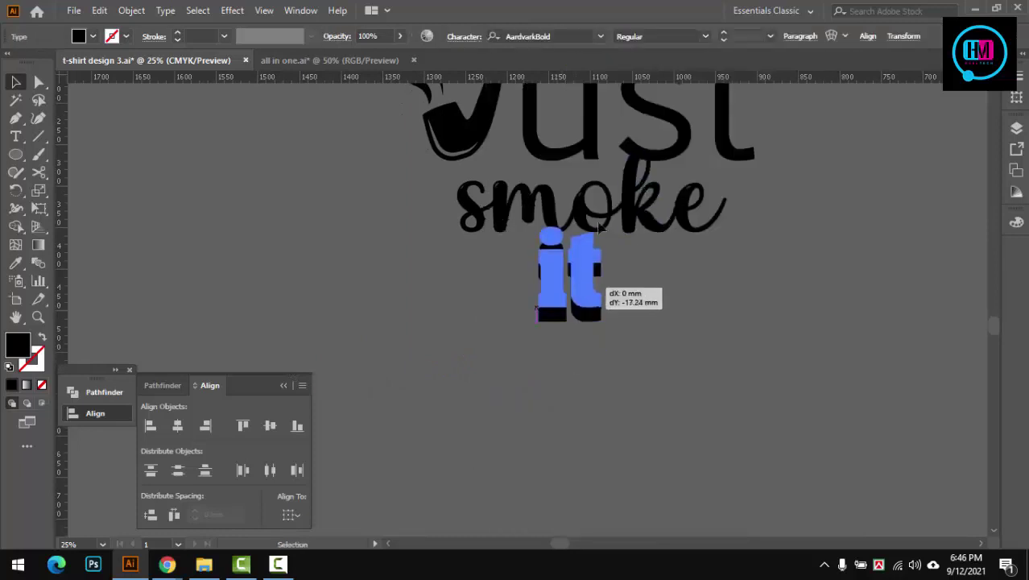
shift+click(588, 258)
key(ctrl+z)
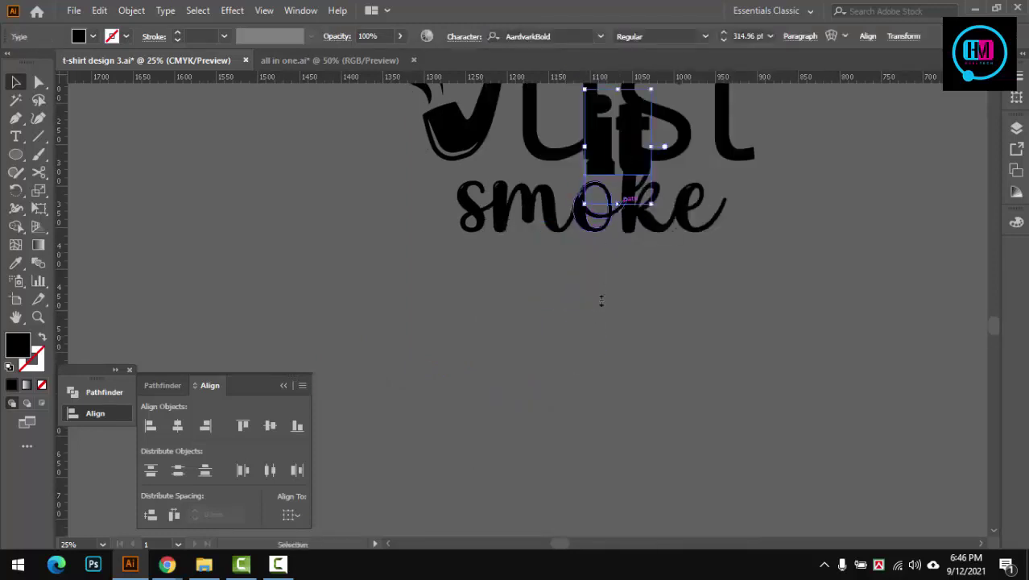
key(ctrl+shift+z)
shift+click(640, 201)
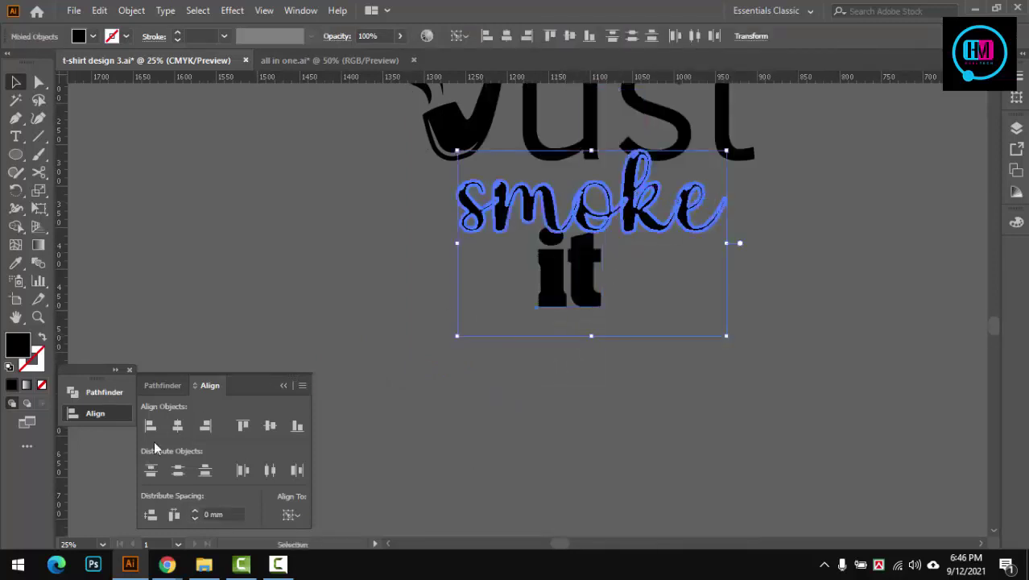
click(178, 425)
Step: Nudge 'it' slightly upward so it sits closer to 'smoke'
click(592, 350)
scroll(615, 400, down, 1)
scroll(615, 401, up, 3)
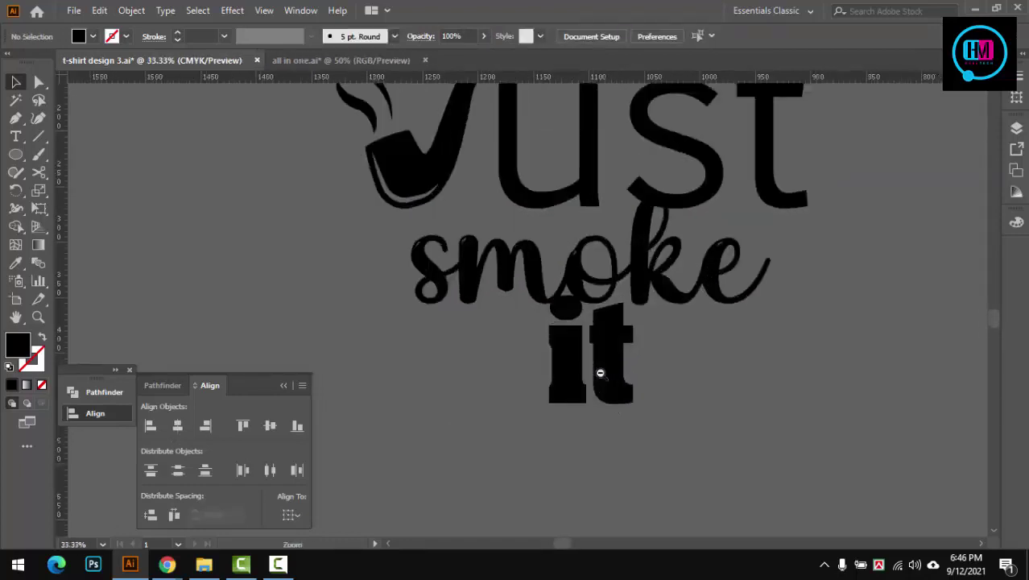
click(596, 408)
click(616, 460)
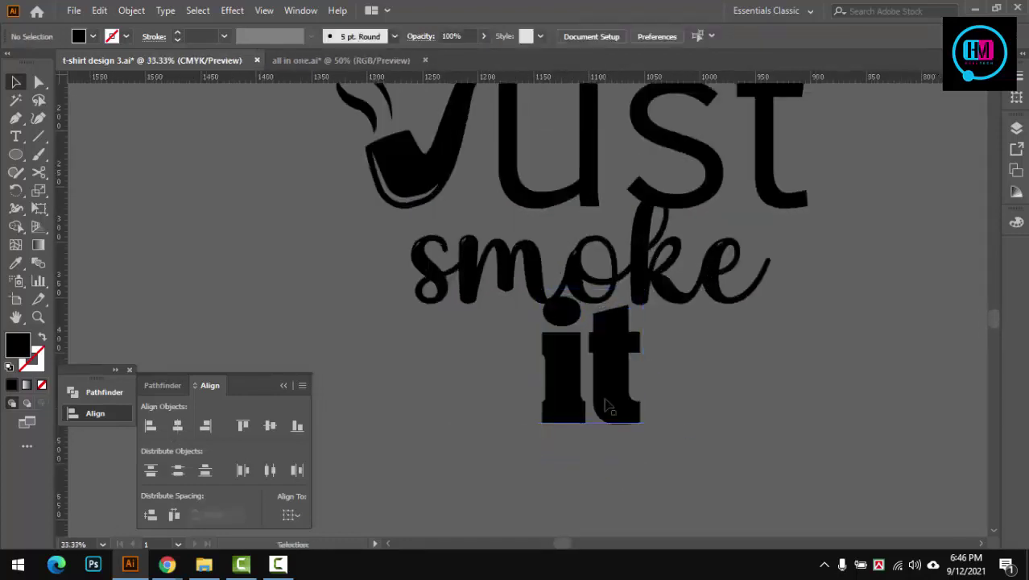
drag(608, 409, 609, 404)
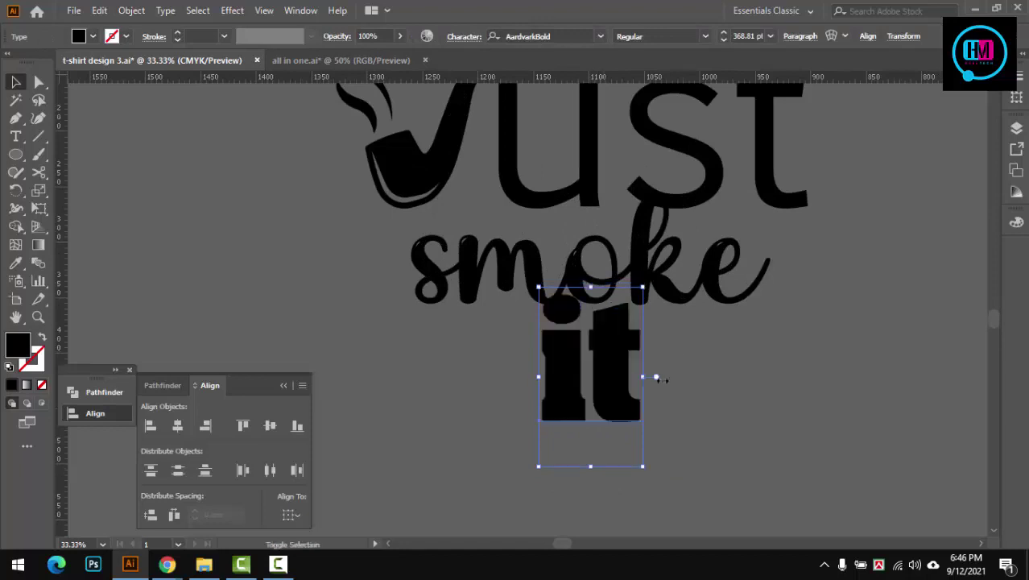
click(656, 374)
Step: Review the Pathfinder options and select the outlined 'smoke' lettering
click(669, 278)
click(164, 386)
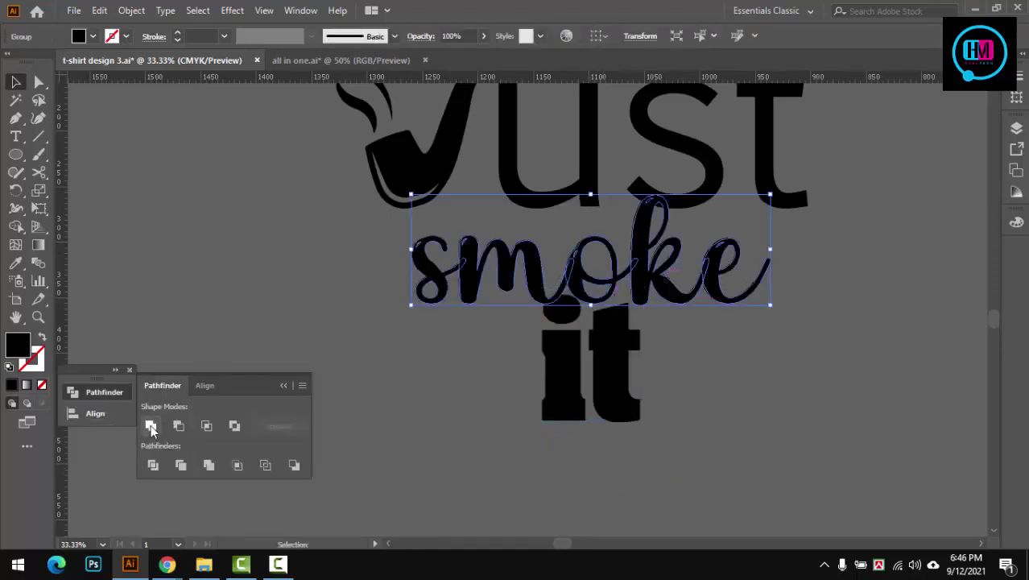
click(720, 404)
click(636, 393)
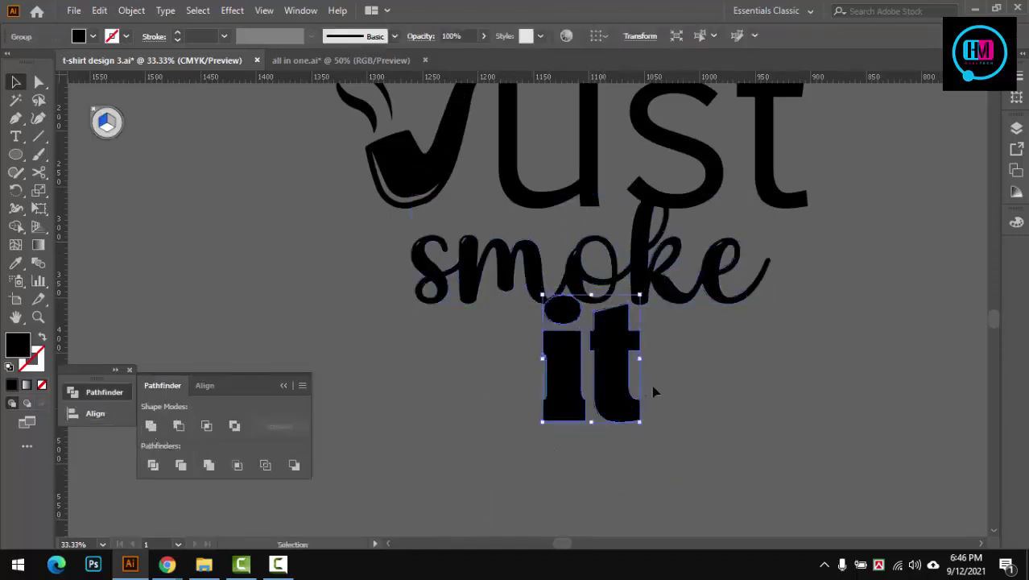
click(96, 168)
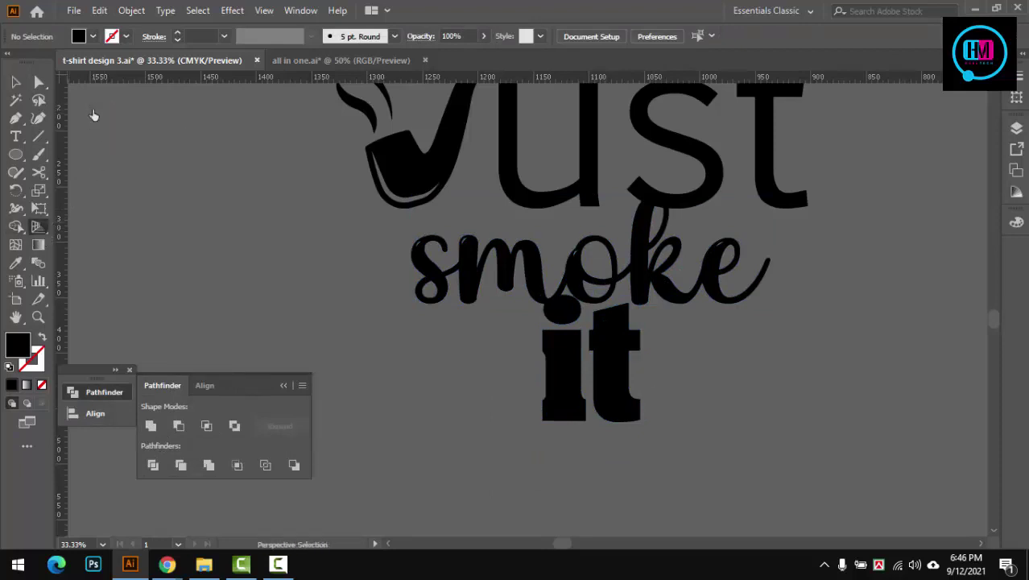
scroll(654, 377, down, 5)
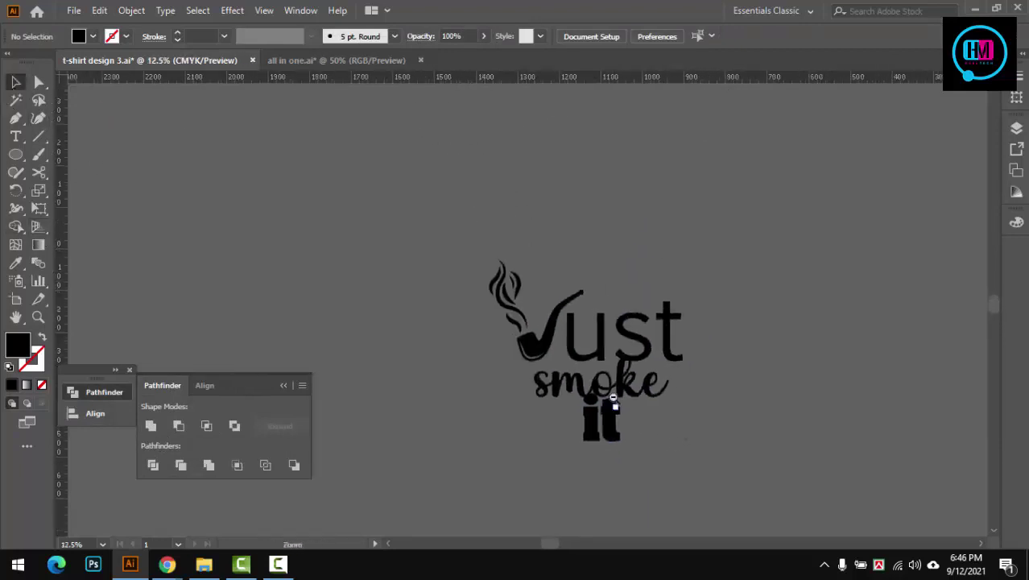
scroll(615, 392, up, 6)
click(616, 392)
Step: Apply a 5 mm Offset Path to 'smoke' and add 'Just' to the selection
click(282, 386)
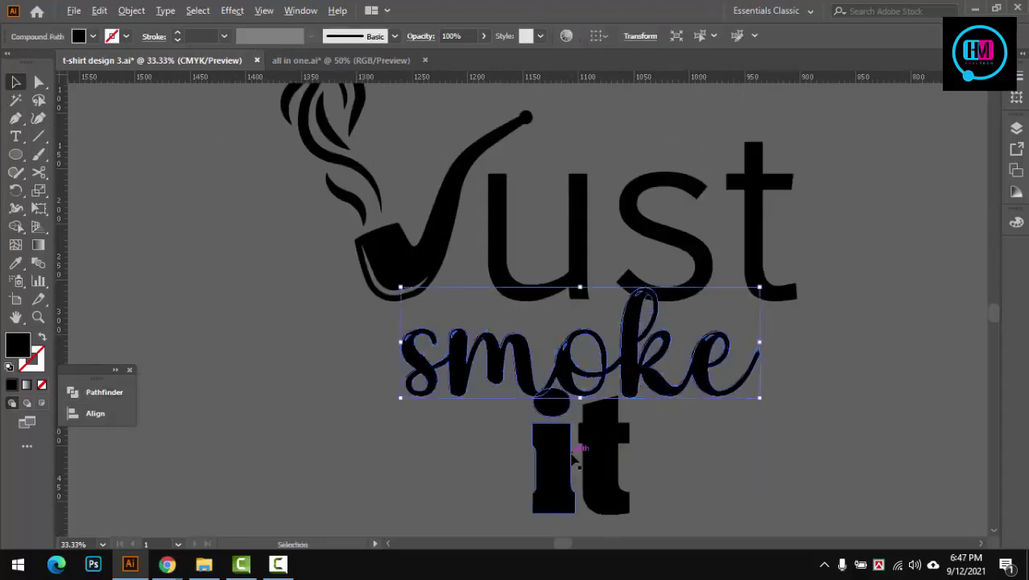
key(alt+o)
key(p)
key(Right)
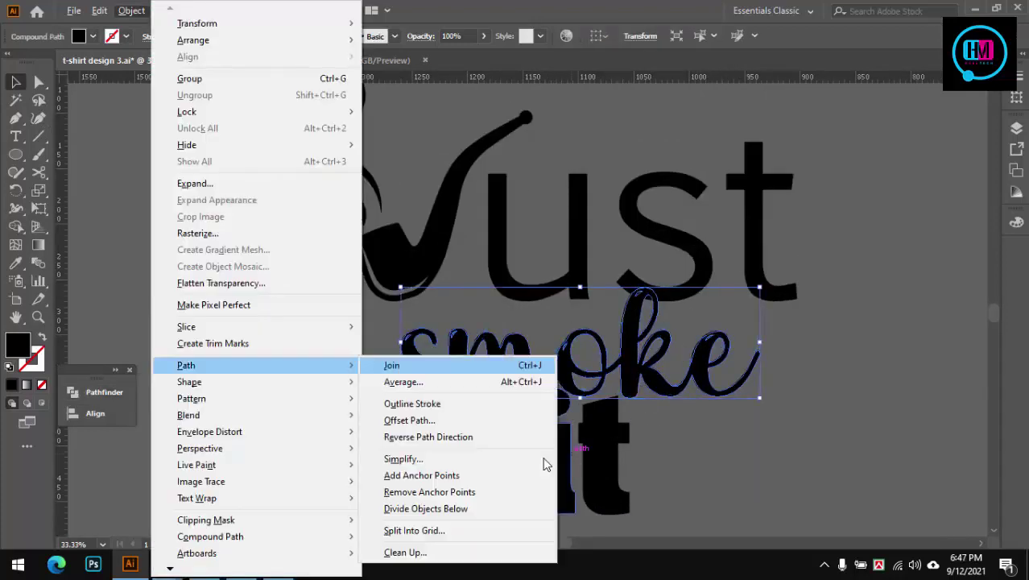
key(o)
click(803, 285)
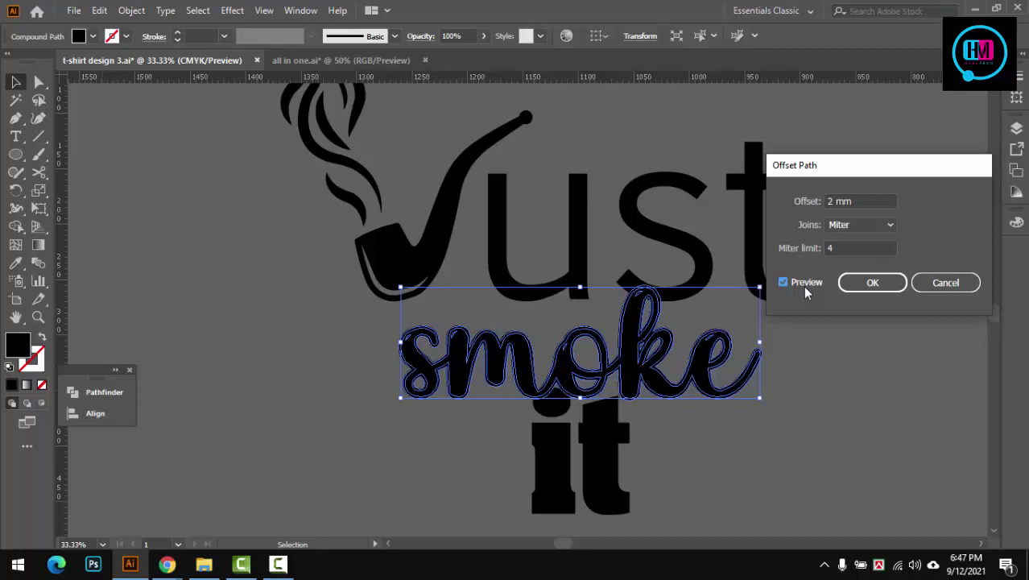
click(854, 201)
text(5)
click(873, 283)
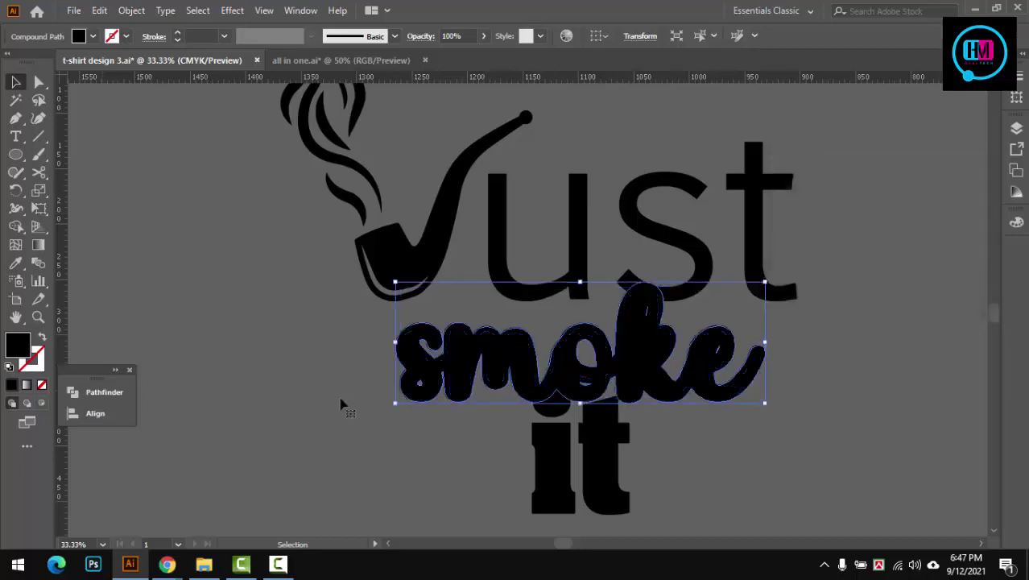
shift+click(573, 272)
Step: Merge the overlapping lobes of 'smoke' and 'Just' into one shape with Shape Builder
scroll(564, 435, up, 3)
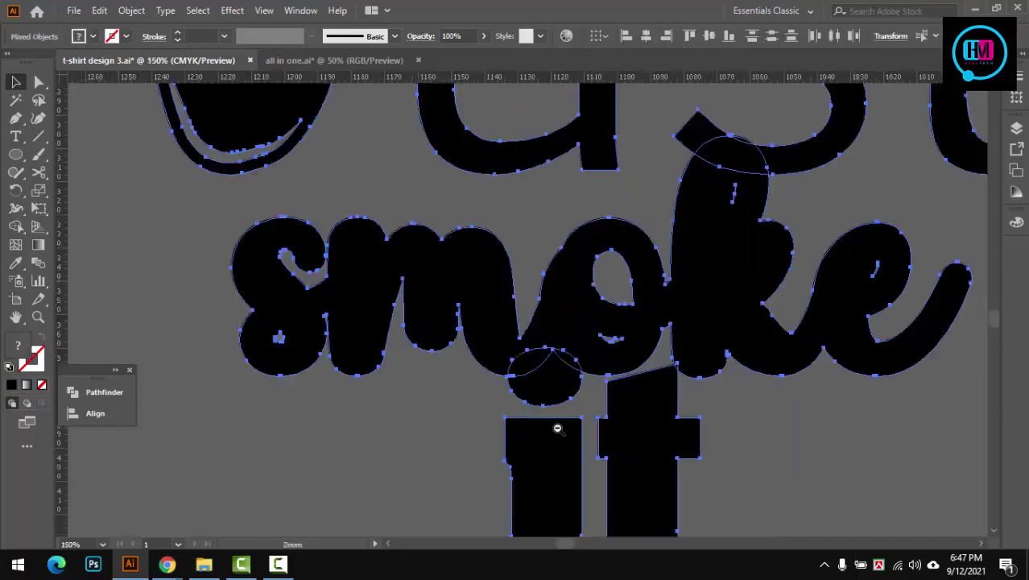
scroll(556, 428, up, 3)
key(shift+m)
drag(517, 292, 512, 313)
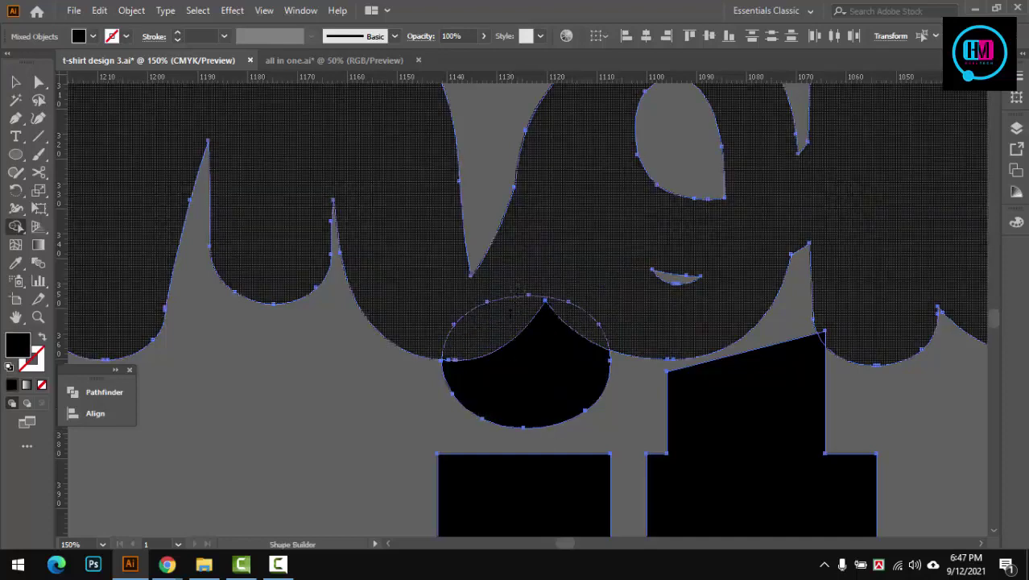
scroll(512, 310, down, 2)
scroll(677, 281, down, 2)
scroll(644, 216, up, 5)
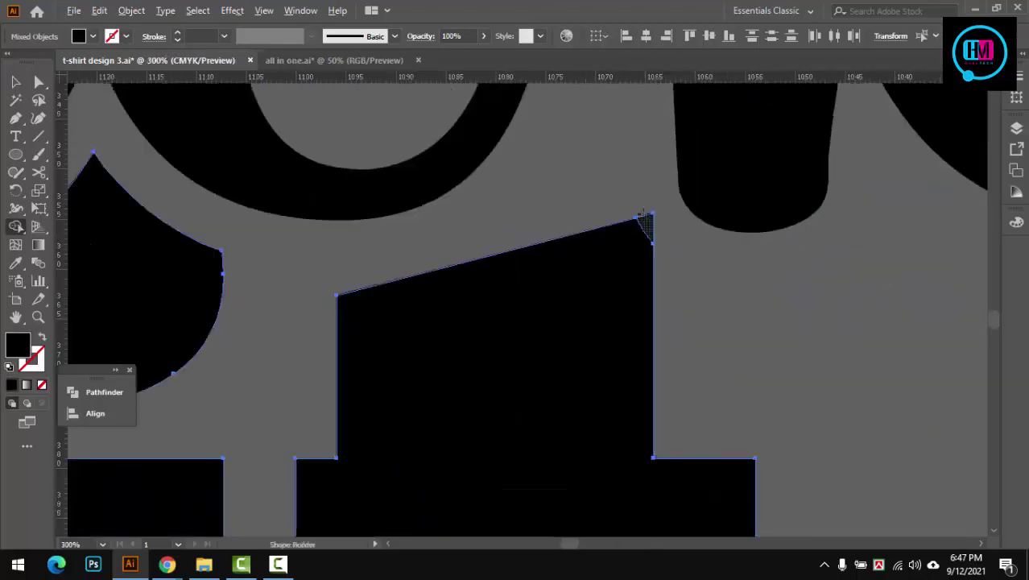
scroll(678, 258, down, 5)
scroll(723, 299, up, 3)
scroll(713, 302, up, 1)
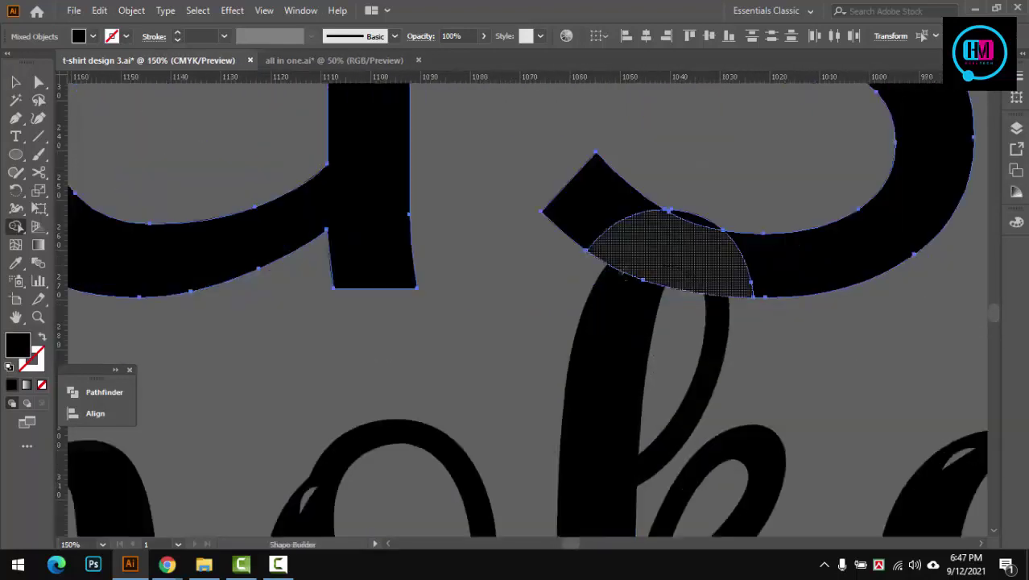
Step: Return to the Selection tool, clear the selection and pan to inspect the lettering
key(v)
click(720, 188)
scroll(721, 193, down, 2)
scroll(707, 298, down, 3)
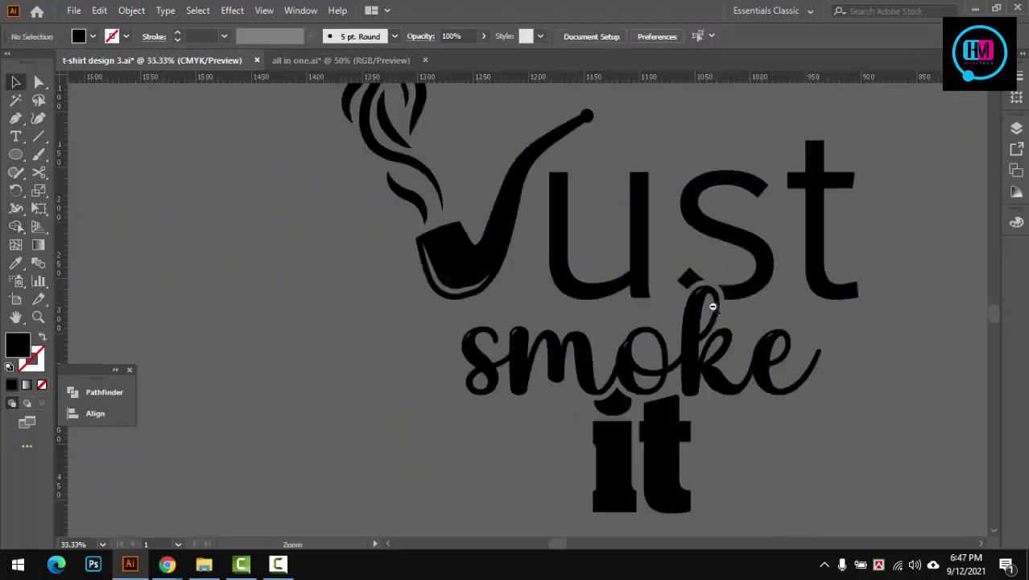
scroll(702, 381, down, 2)
scroll(667, 390, up, 1)
scroll(668, 390, down, 1)
scroll(564, 338, right, 1)
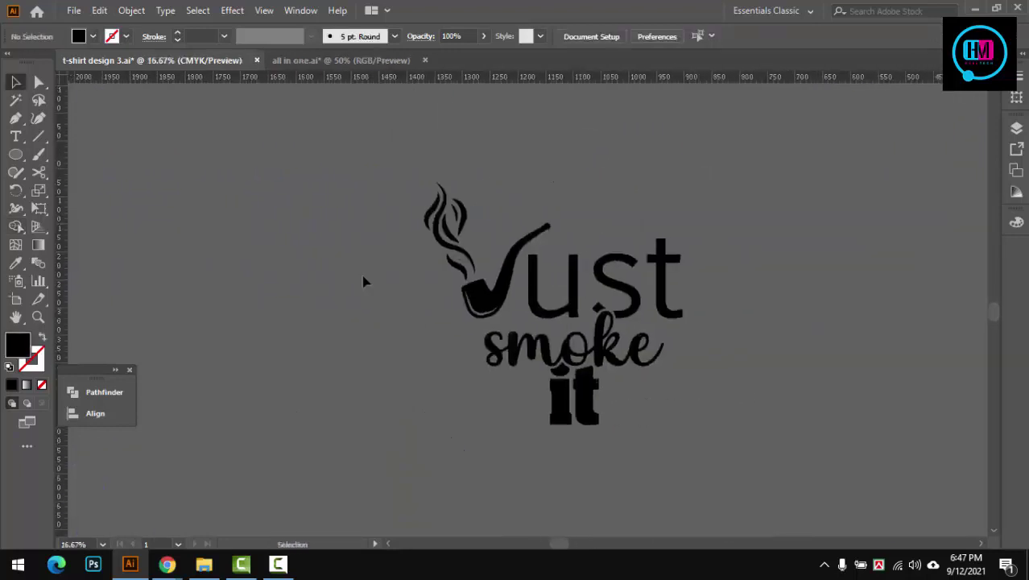
Step: Select all the logo artwork and unite it into one shape with Pathfinder
key(ctrl+a)
click(95, 413)
click(104, 392)
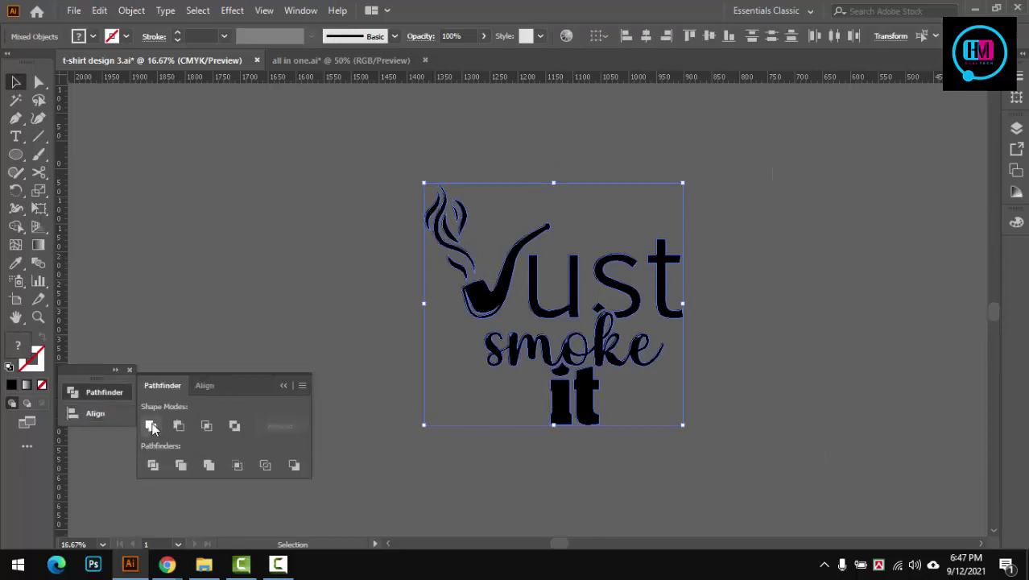
click(283, 385)
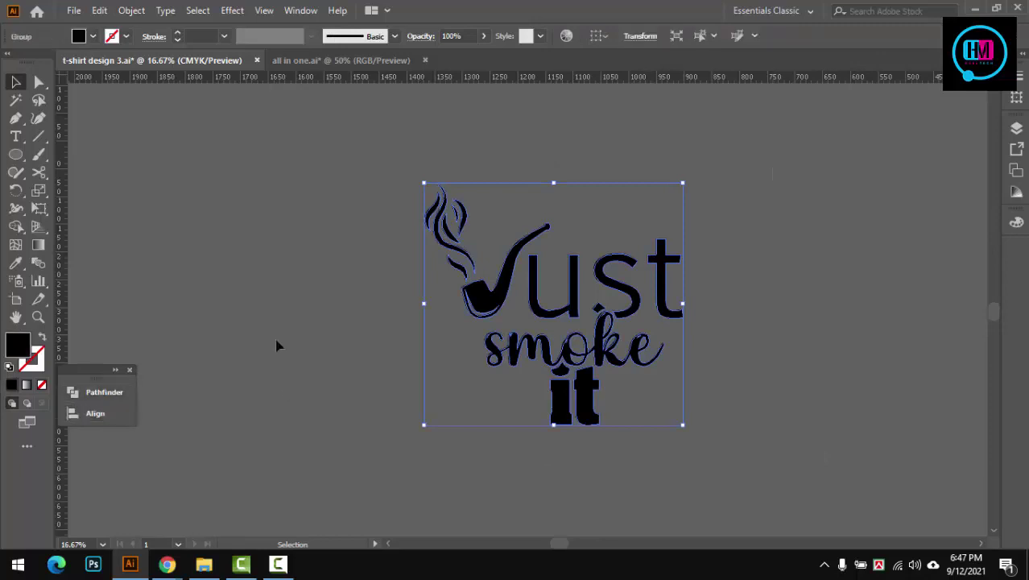
click(275, 344)
Step: Zoom out and drag the united logo onto the artboard
key(z)
click(576, 333)
alt+click(576, 334)
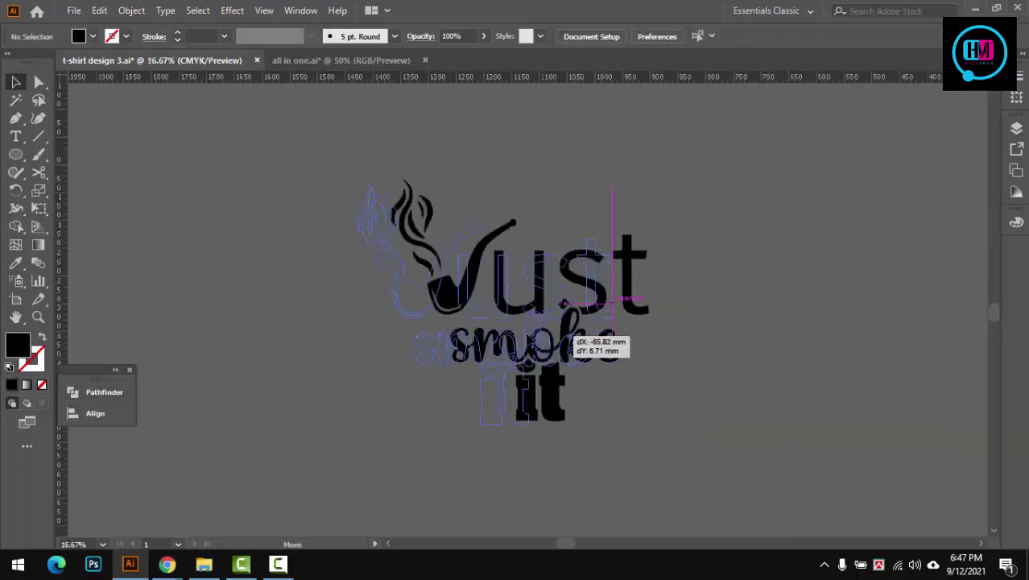
key(v)
click(720, 324)
ctrl+alt+click(556, 343)
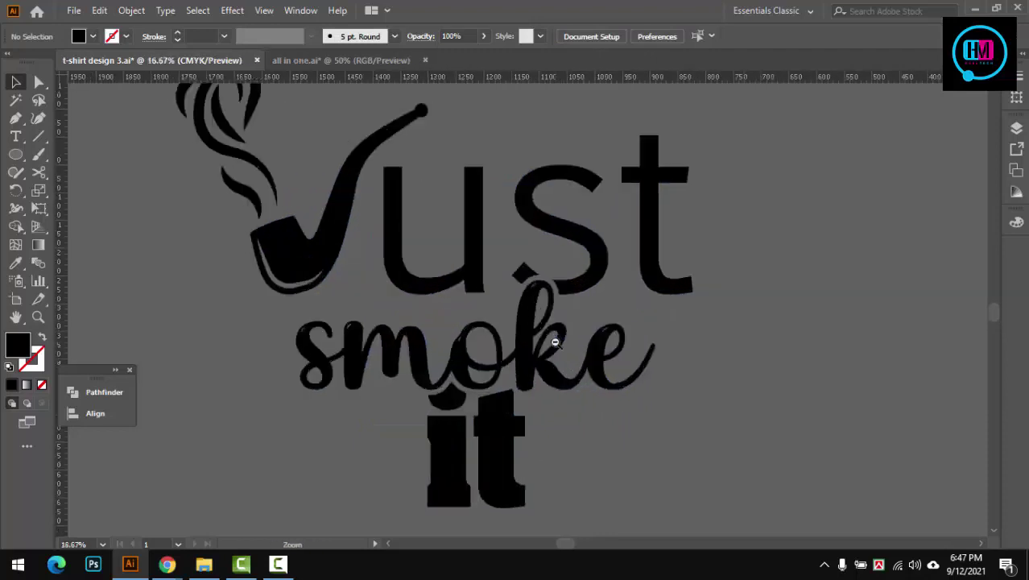
mouse_move(335, 350)
mouse_down()
mouse_move(596, 320)
mouse_move(612, 302)
mouse_move(628, 310)
mouse_move(498, 302)
mouse_up()
Step: Align the logo to the artboard, centred both horizontally and vertically
click(641, 333)
key(z)
click(581, 300)
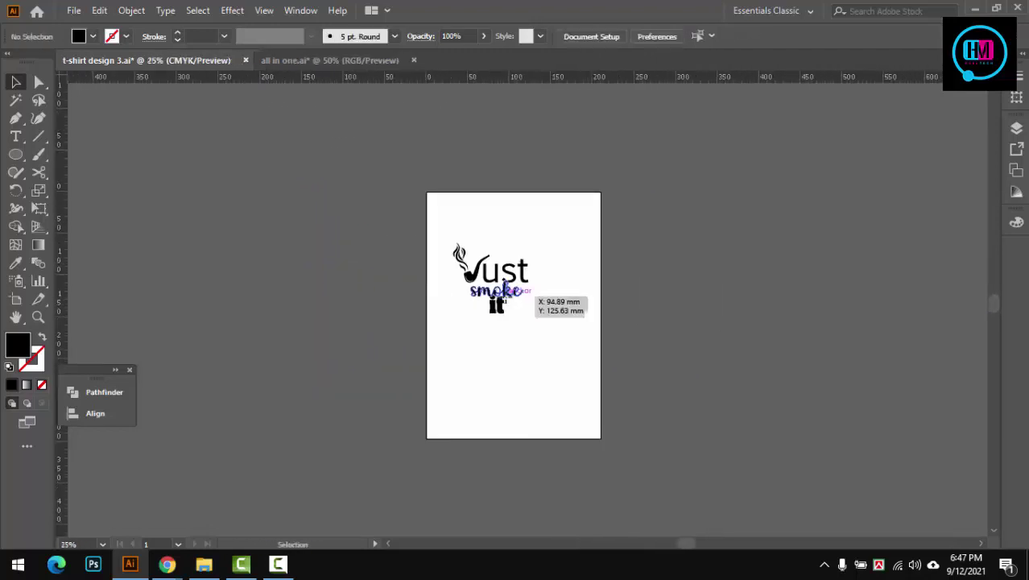
click(491, 277)
click(95, 413)
click(290, 514)
click(339, 496)
click(177, 425)
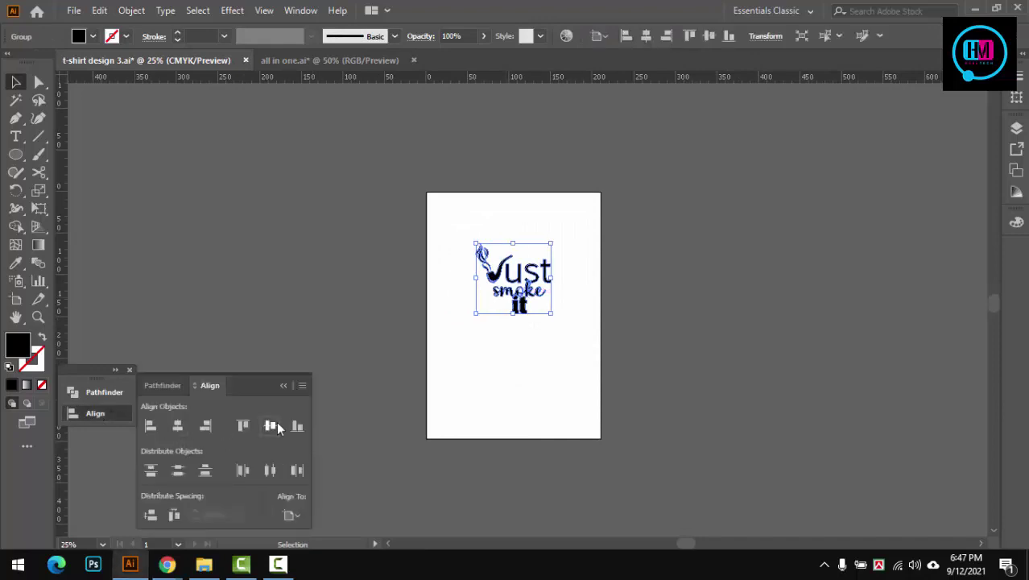
click(269, 425)
Step: Deselect the logo and pan to view the whole design
click(555, 372)
scroll(500, 341, up, 3)
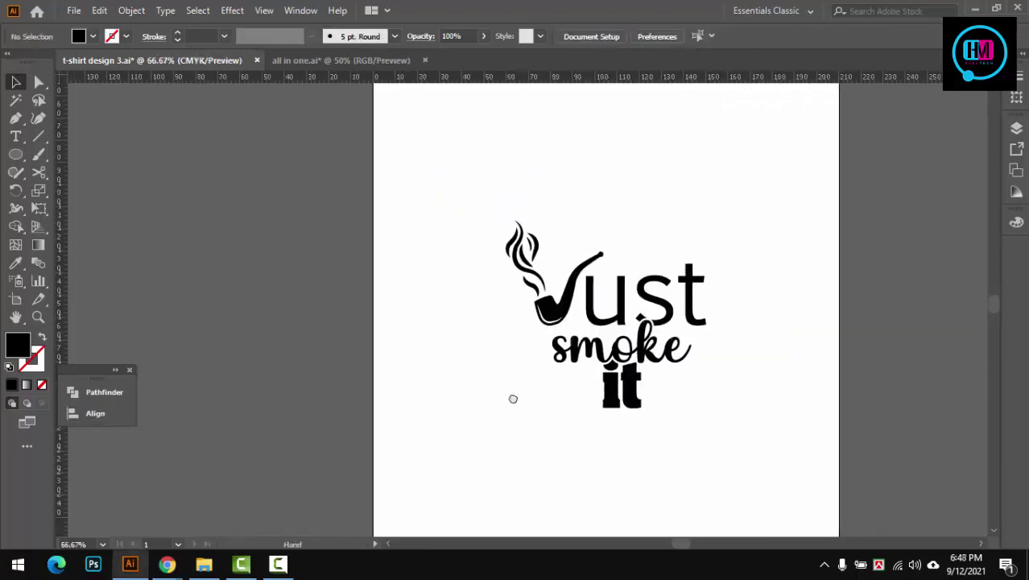
alt+scroll(512, 398, up, 1)
drag(455, 375, 396, 407)
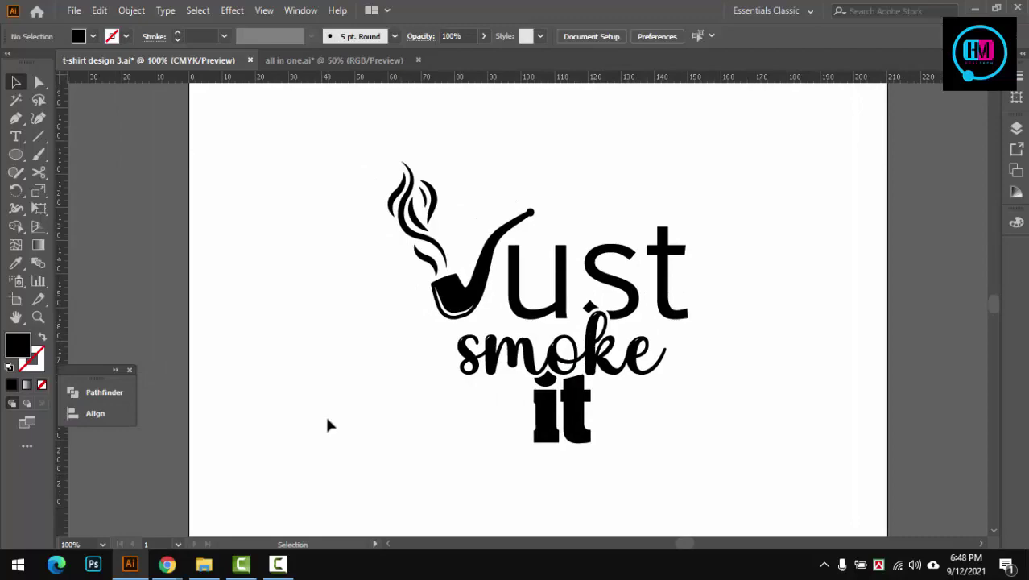